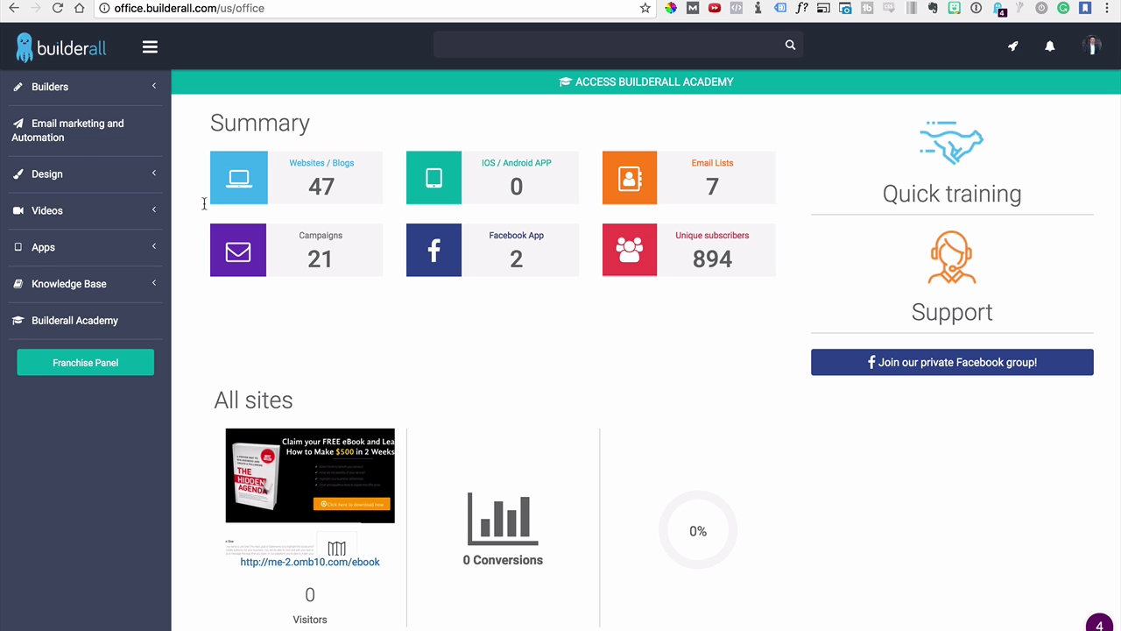
Start a new website from the Drag n Drop Site Builder's template gallery.
left_click(43, 88)
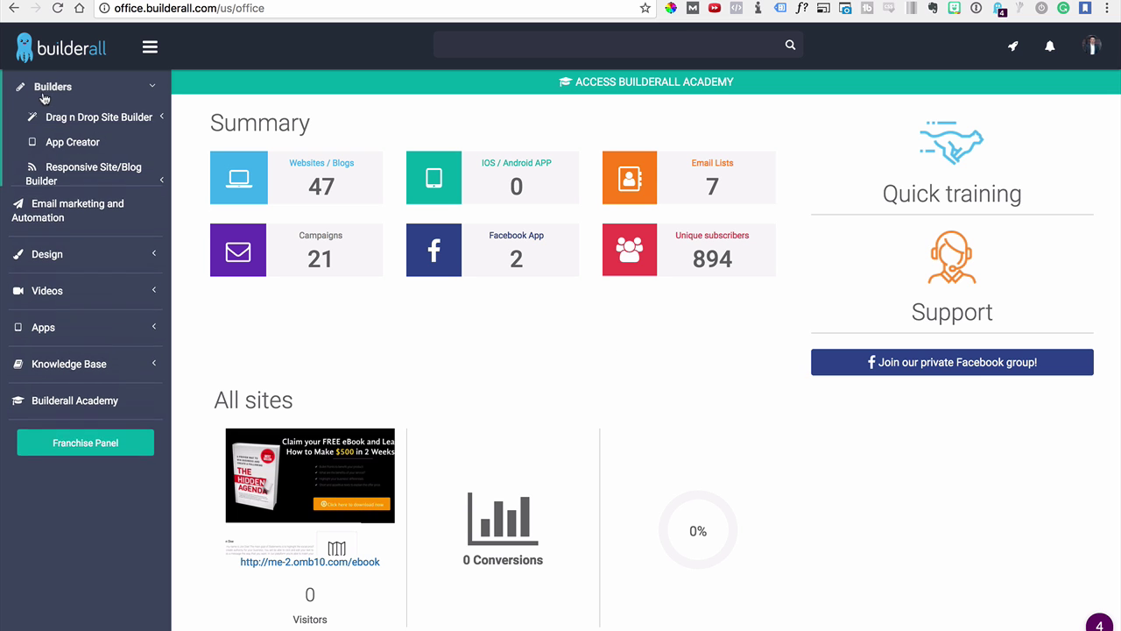
left_click(80, 123)
left_click(85, 167)
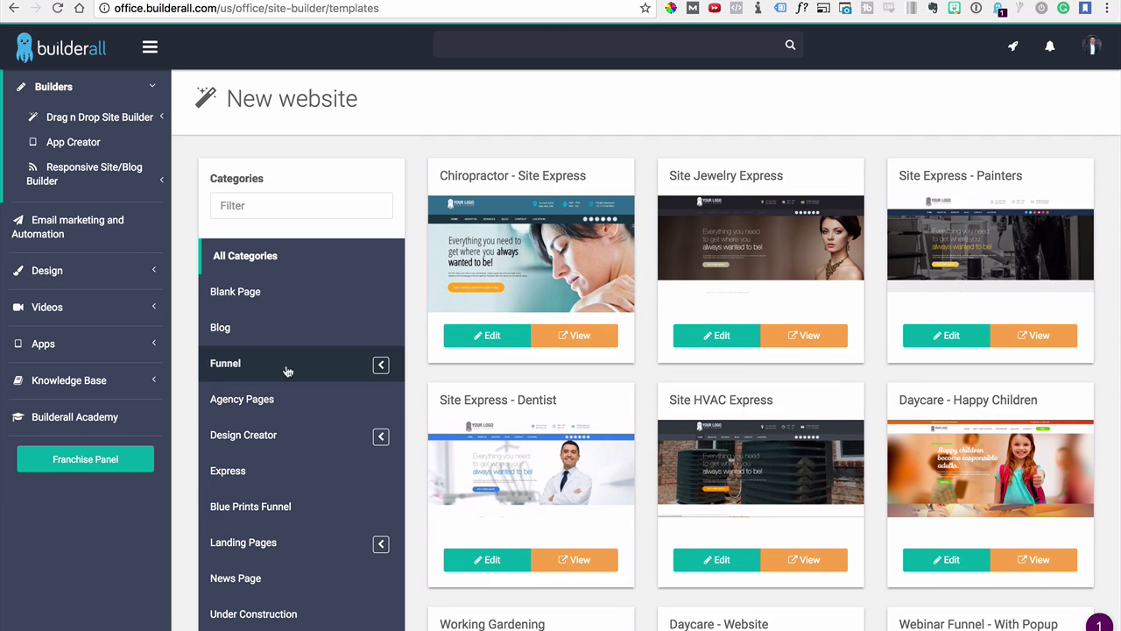
Expand the Funnel templates and browse Bridge Funnel, Ebook Magnet, then Fishbowl designs.
left_click(380, 364)
scroll(290, 410, "down", 3)
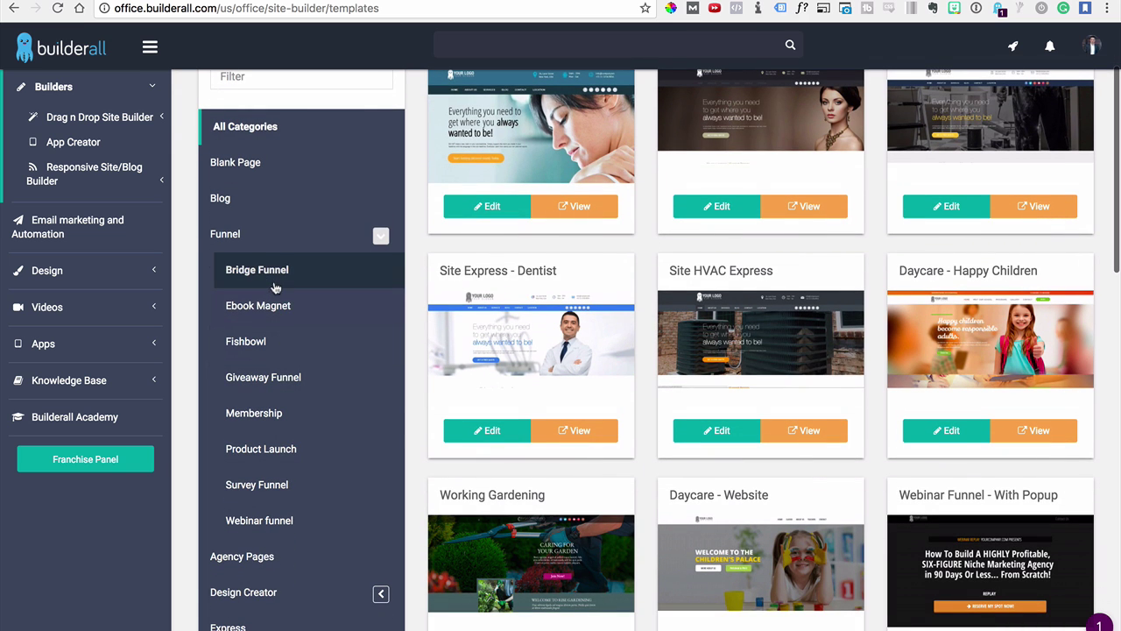
left_click(273, 282)
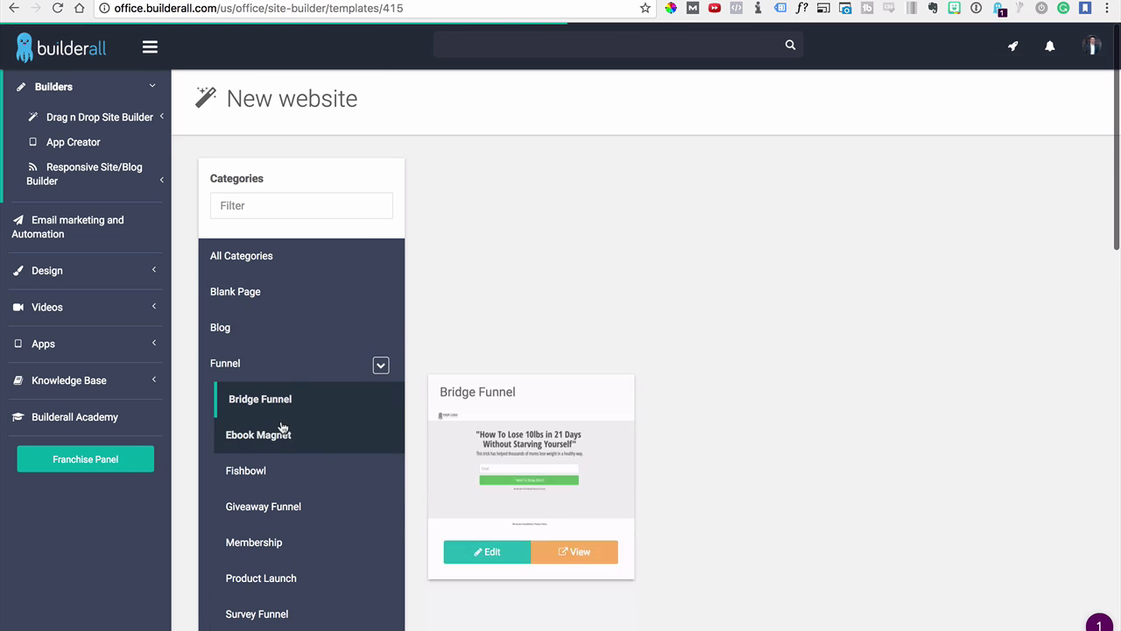
scroll(377, 350, "down", 1)
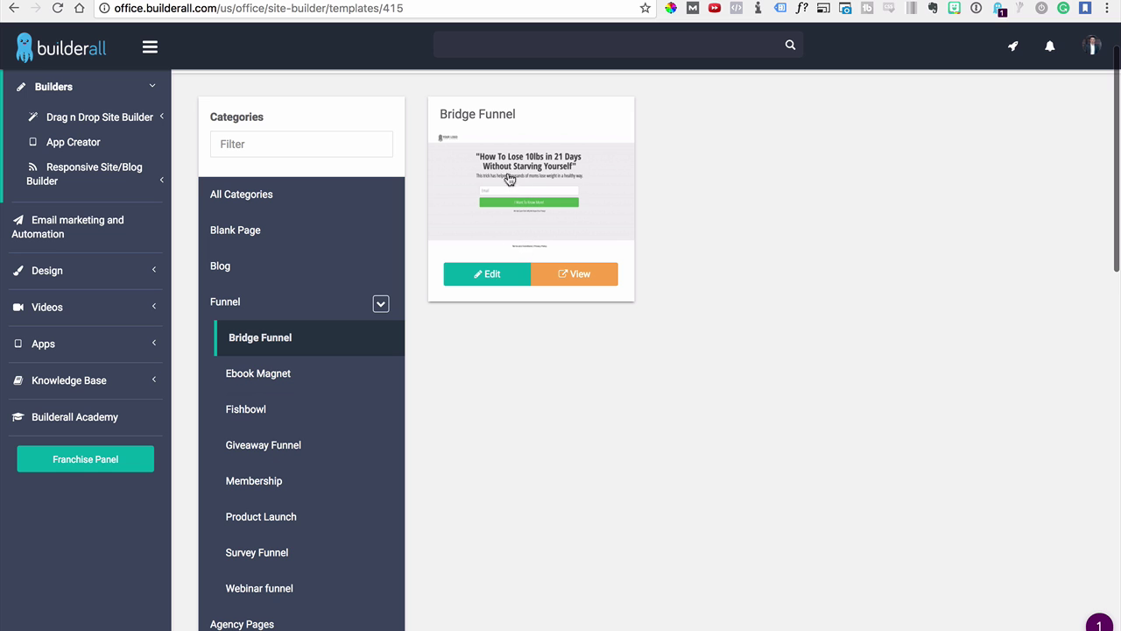
left_click(291, 360)
scroll(351, 409, "down", 1)
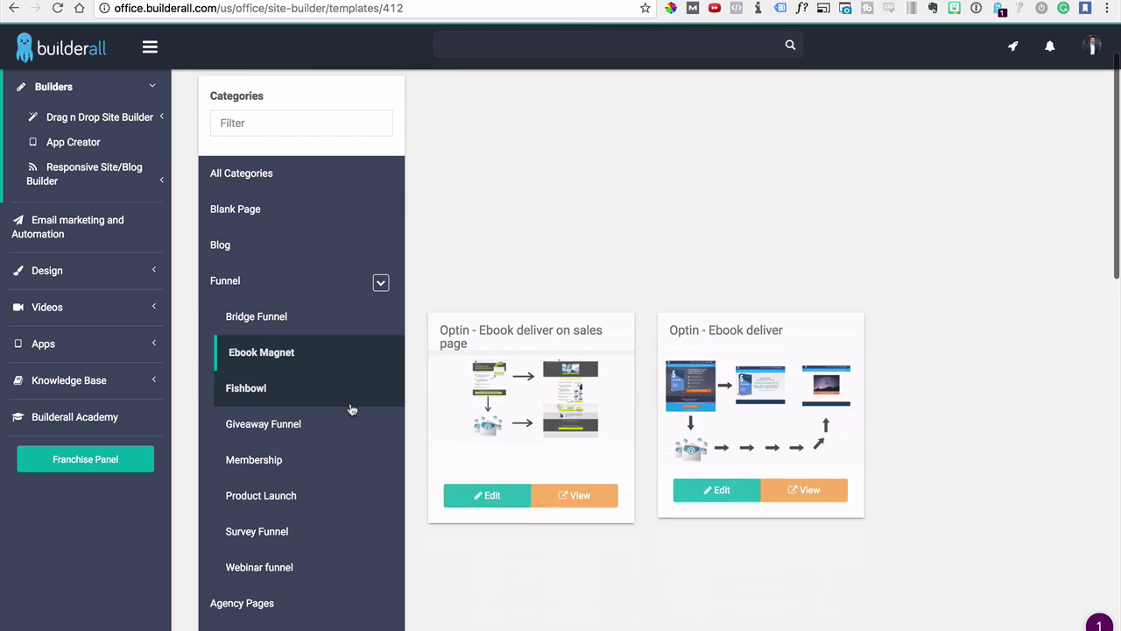
left_click(279, 400)
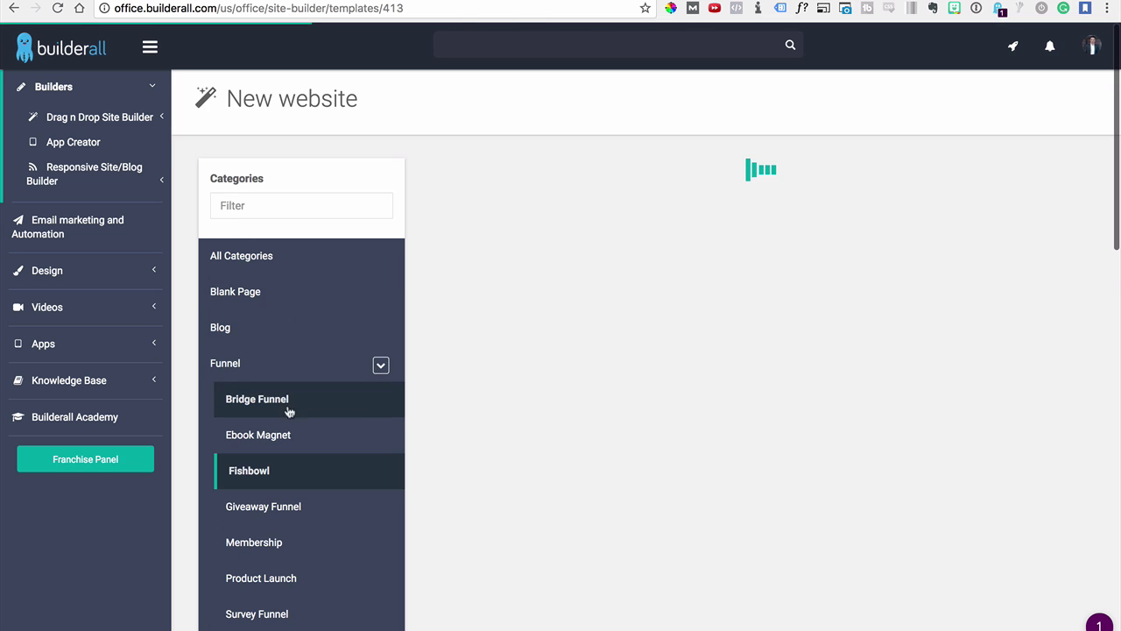
scroll(611, 307, "down", 1)
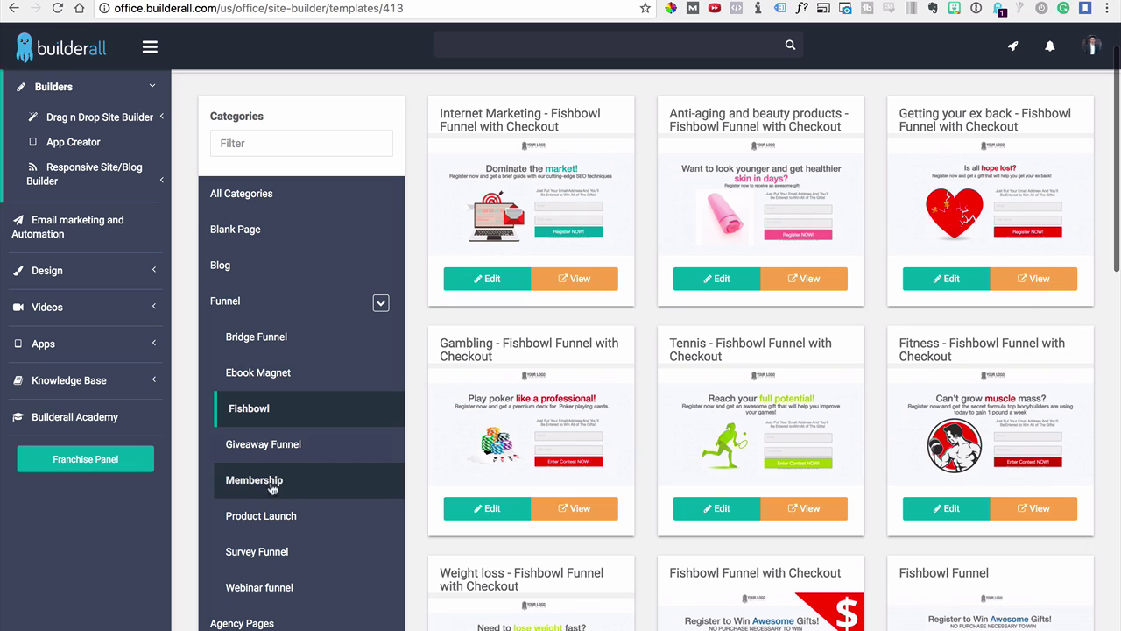
scroll(263, 473, "down", 1)
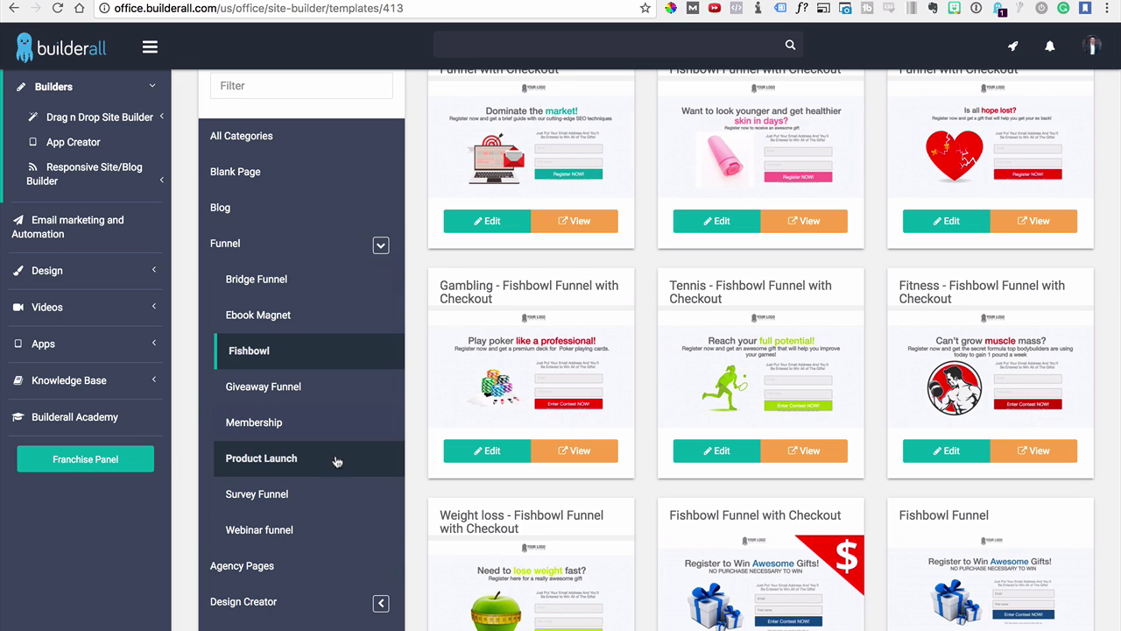
Open the Bridge Funnel template, preview the Blueprint layout, then list the Bridge Funnel layout's pages.
left_click(273, 293)
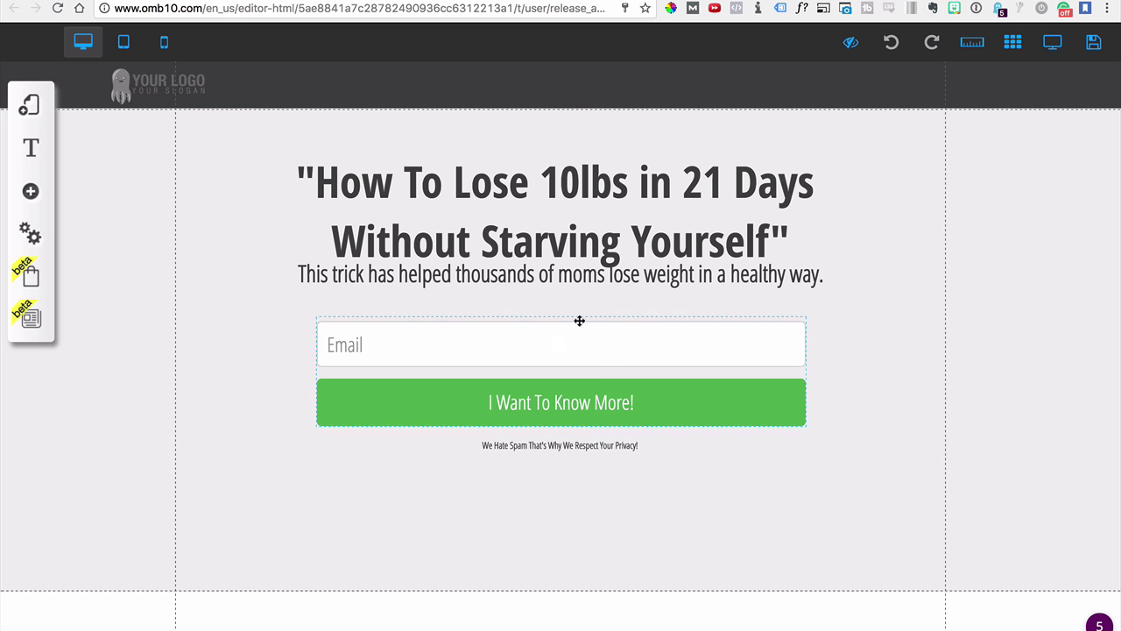
left_click(29, 105)
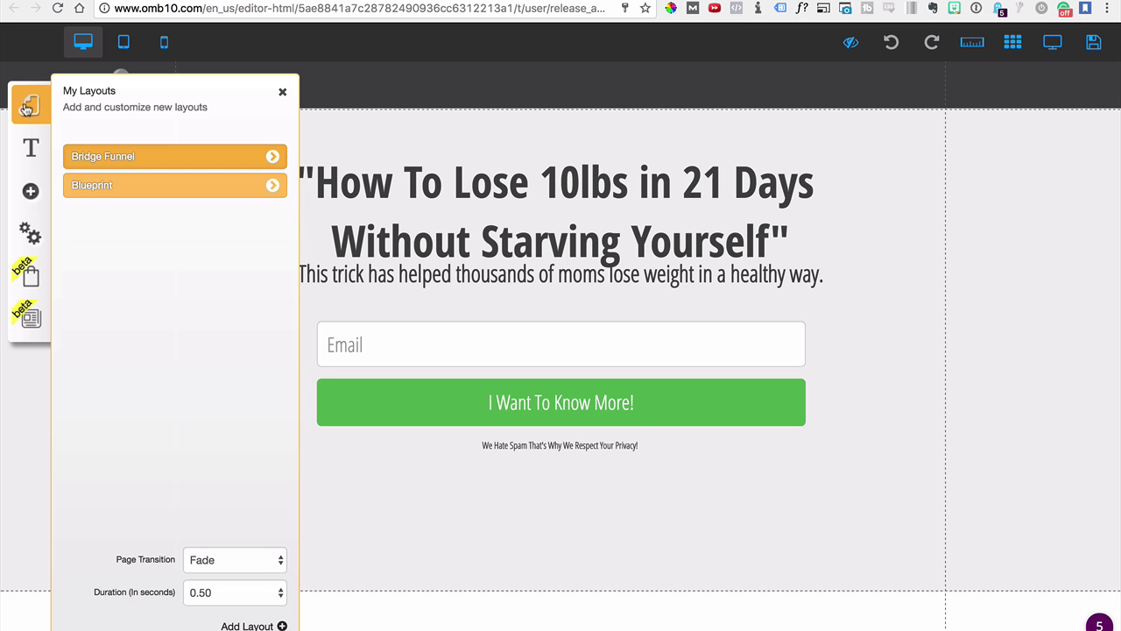
left_click(137, 197)
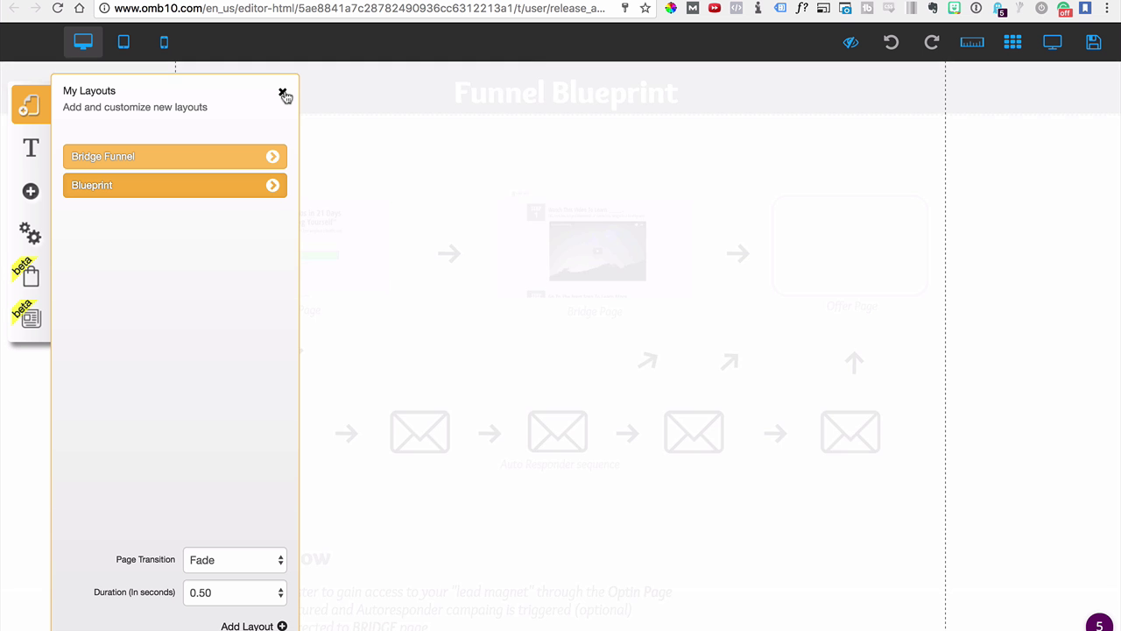
left_click(282, 92)
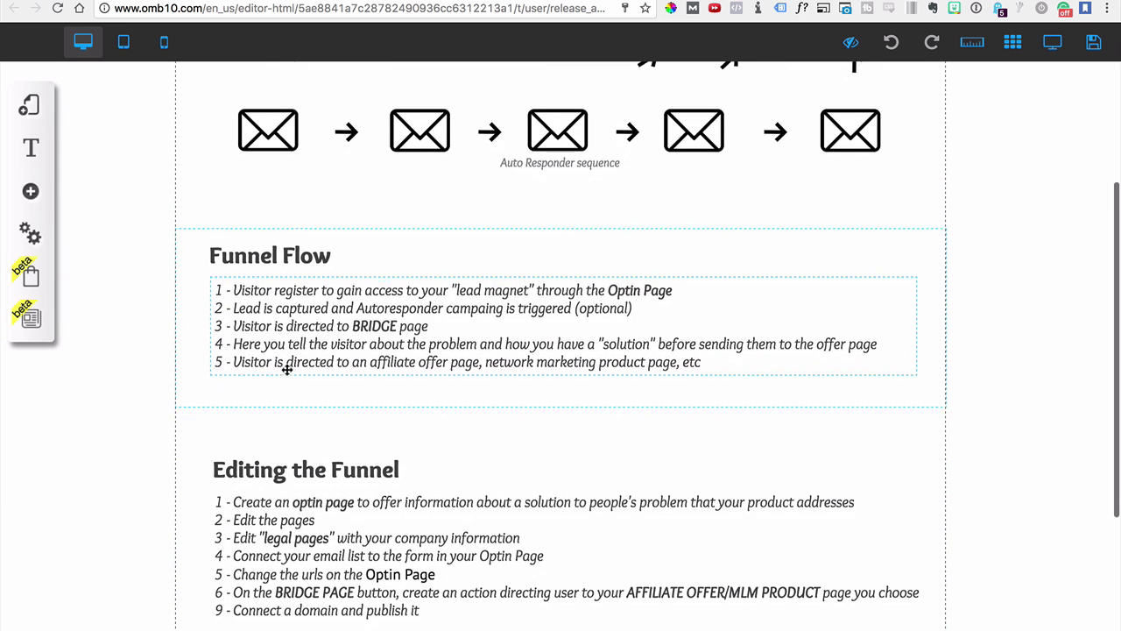
scroll(281, 372, "down", 1)
left_click(29, 105)
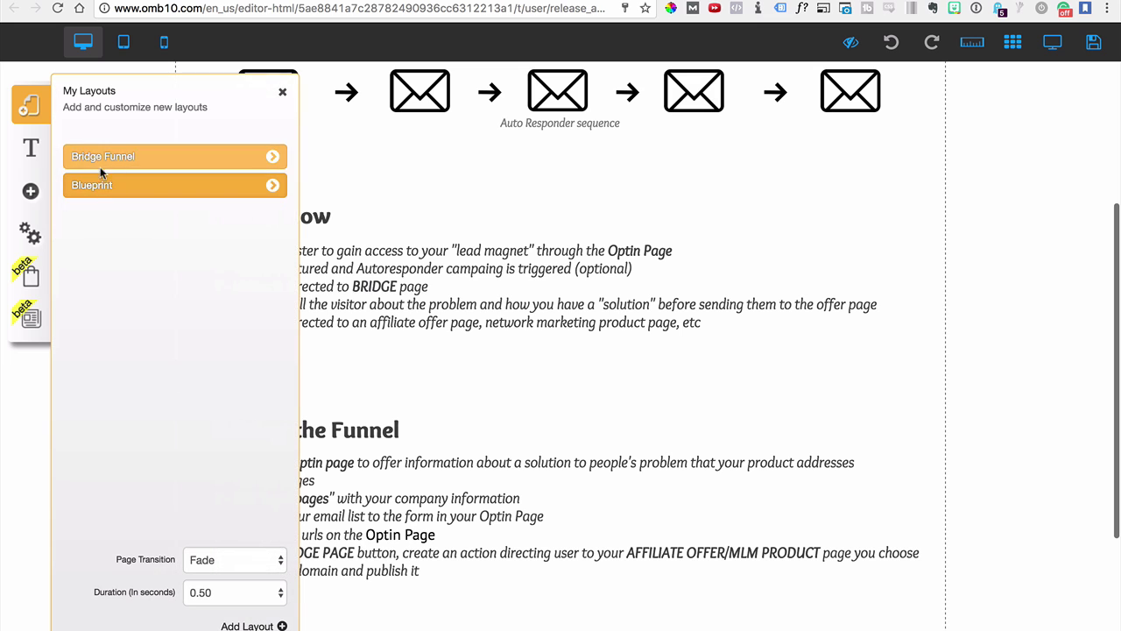
left_click(271, 156)
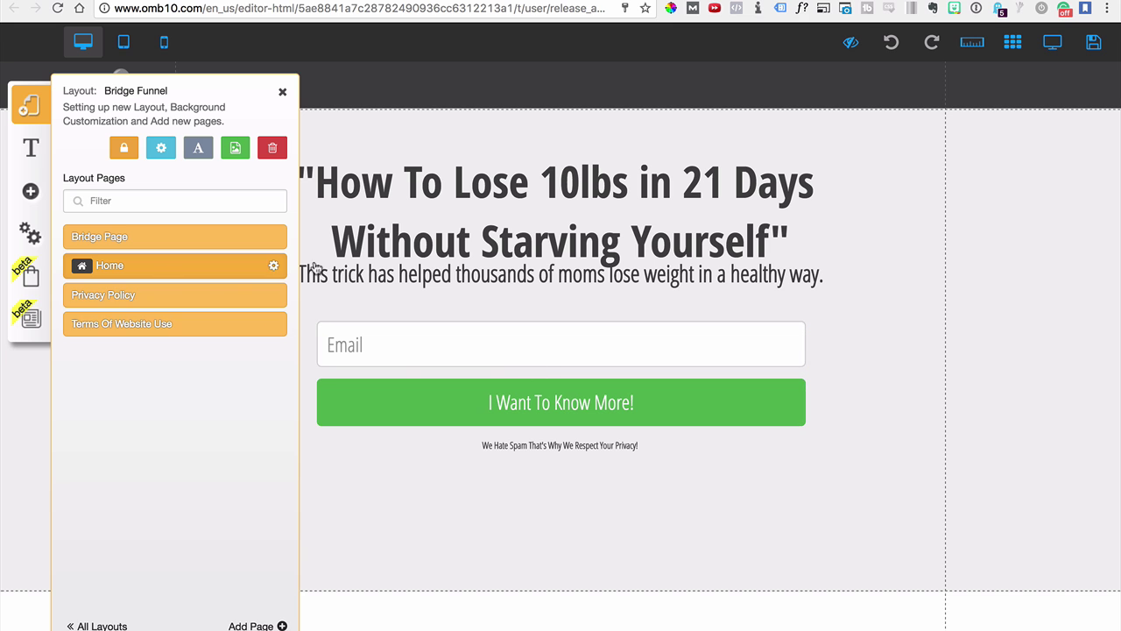
Open the Bridge Page and look over its video step.
left_click(144, 242)
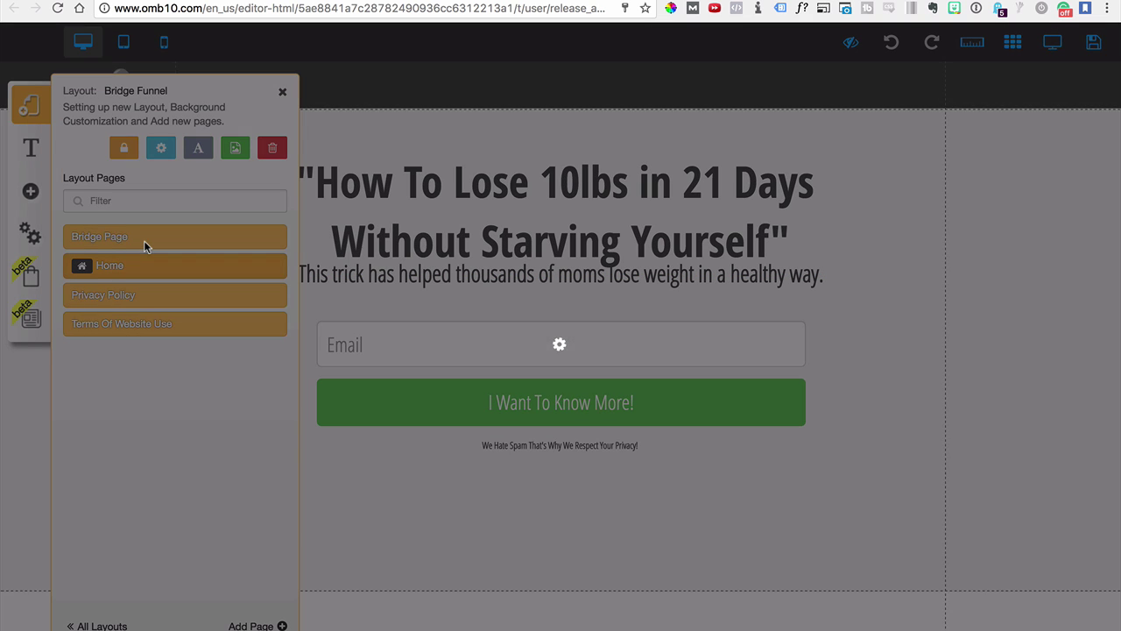
left_click(281, 93)
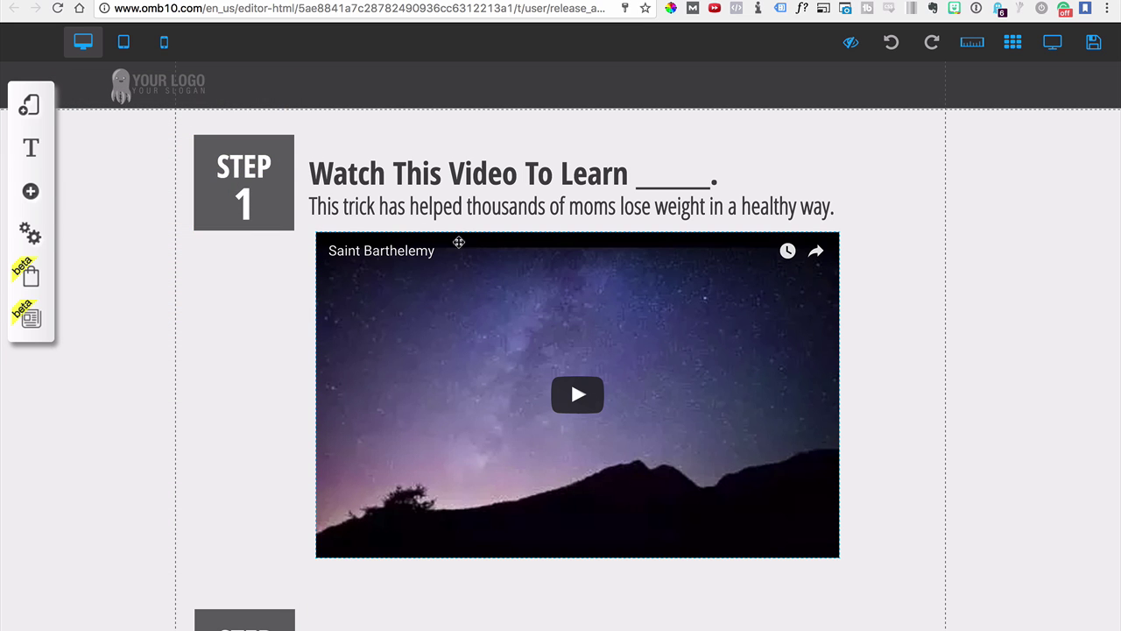
scroll(469, 248, "down", 3)
scroll(463, 258, "up", 2)
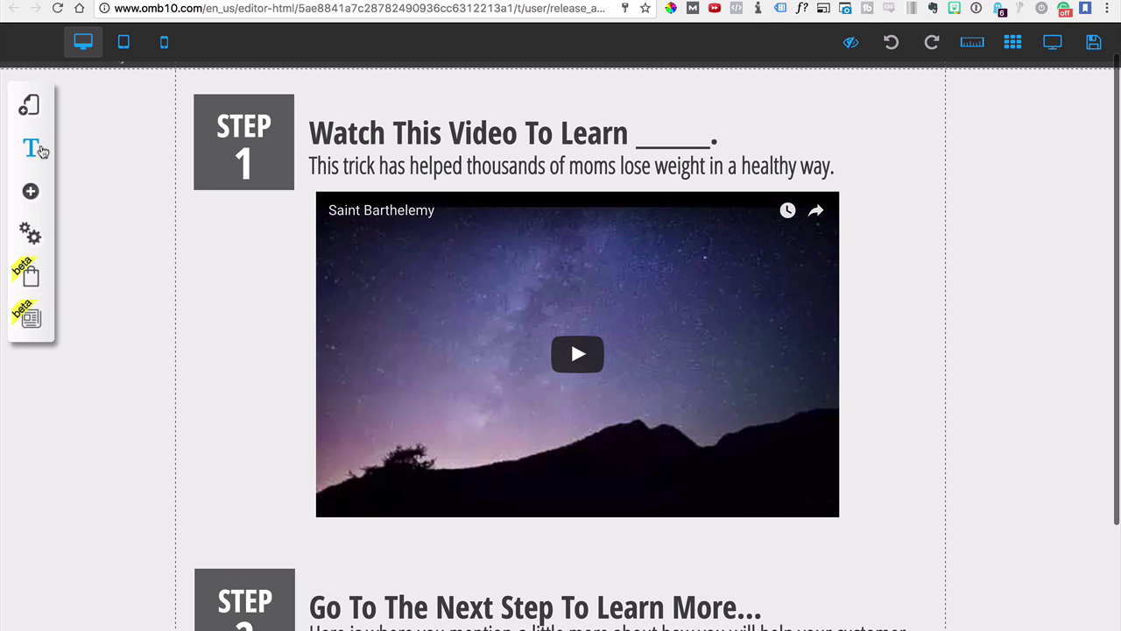
Switch back to the Home opt-in page via My Layouts > Bridge Funnel.
left_click(29, 104)
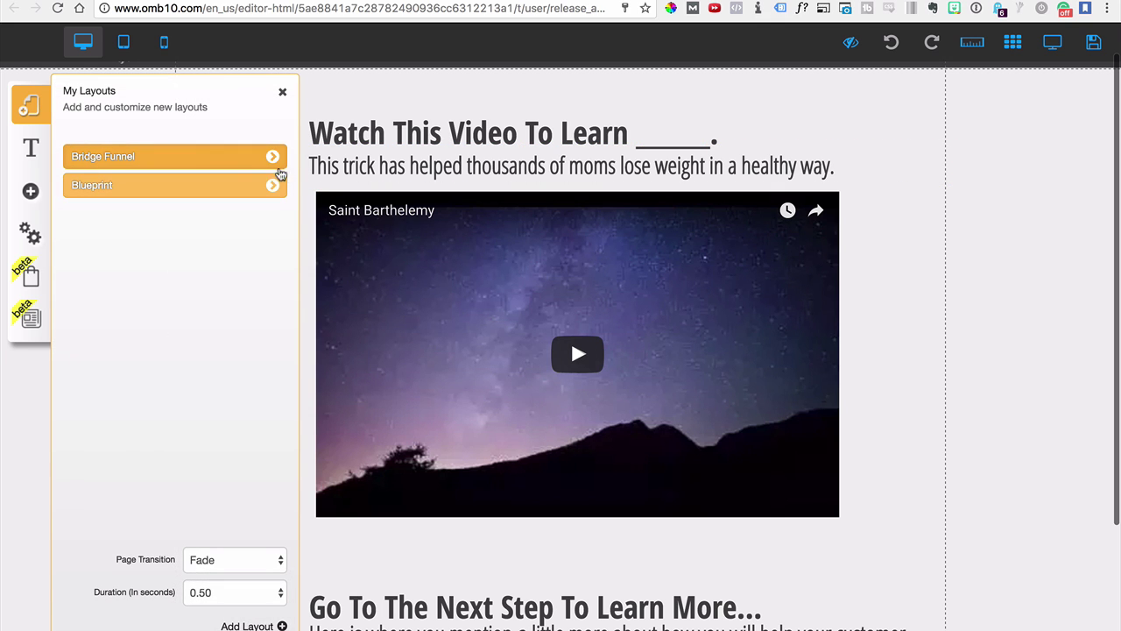
left_click(273, 158)
left_click(172, 272)
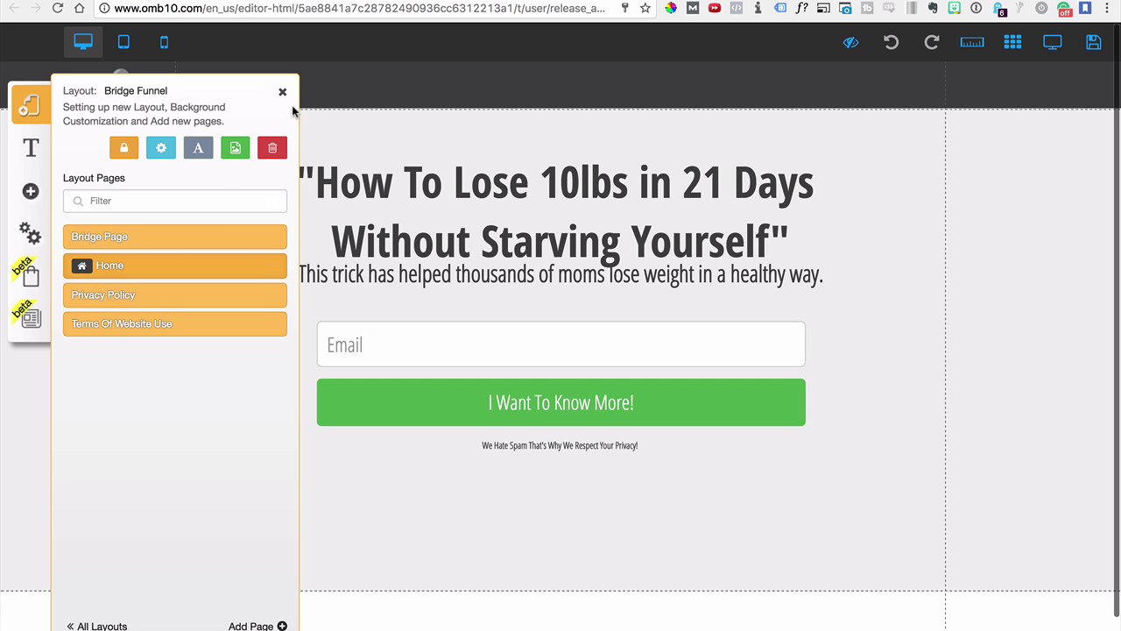
left_click(282, 93)
Change the headline from 10lbs in 21 days to 12lbs in 7 Days.
left_click_drag(408, 198, 372, 178)
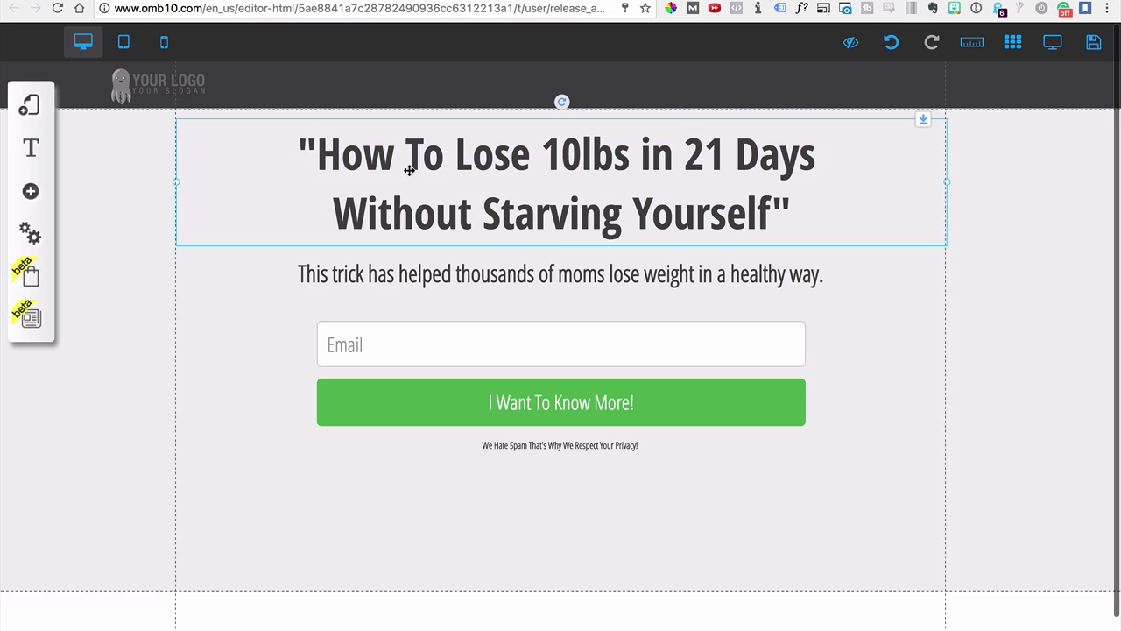
left_click(409, 177)
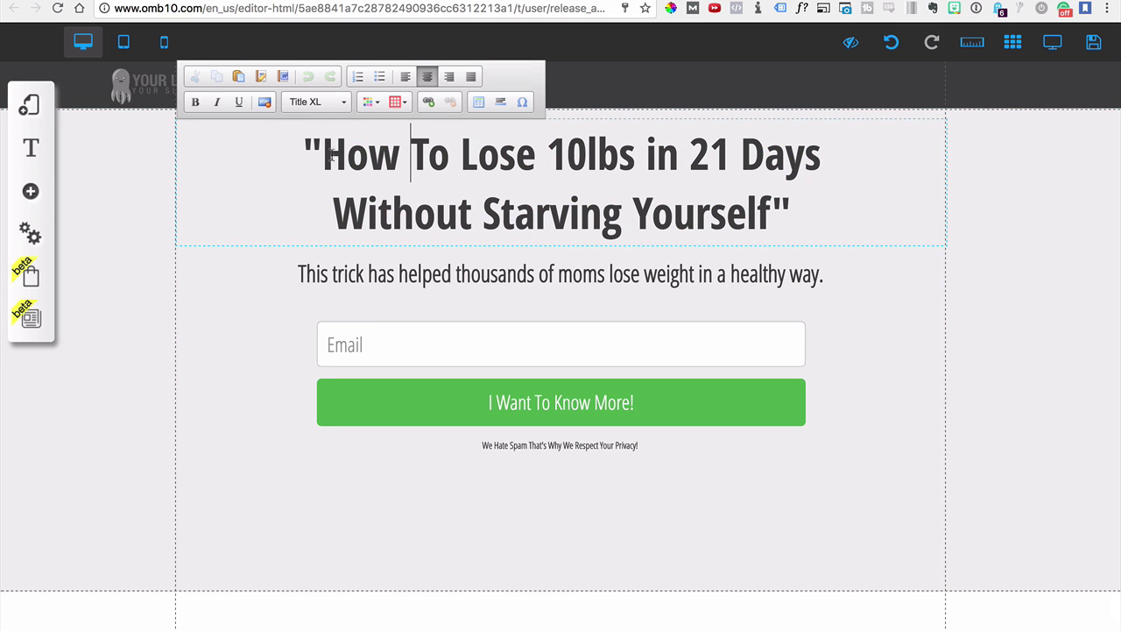
double_click(357, 158)
left_click(427, 162)
left_click_drag(588, 162, 567, 158)
type("2")
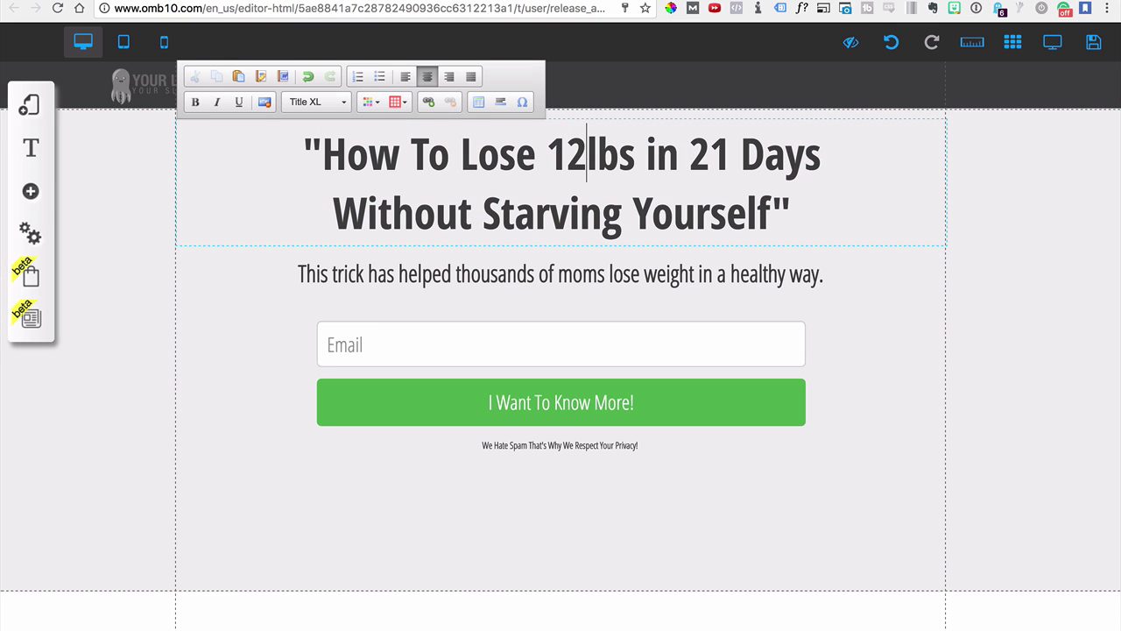
left_click_drag(730, 157, 698, 154)
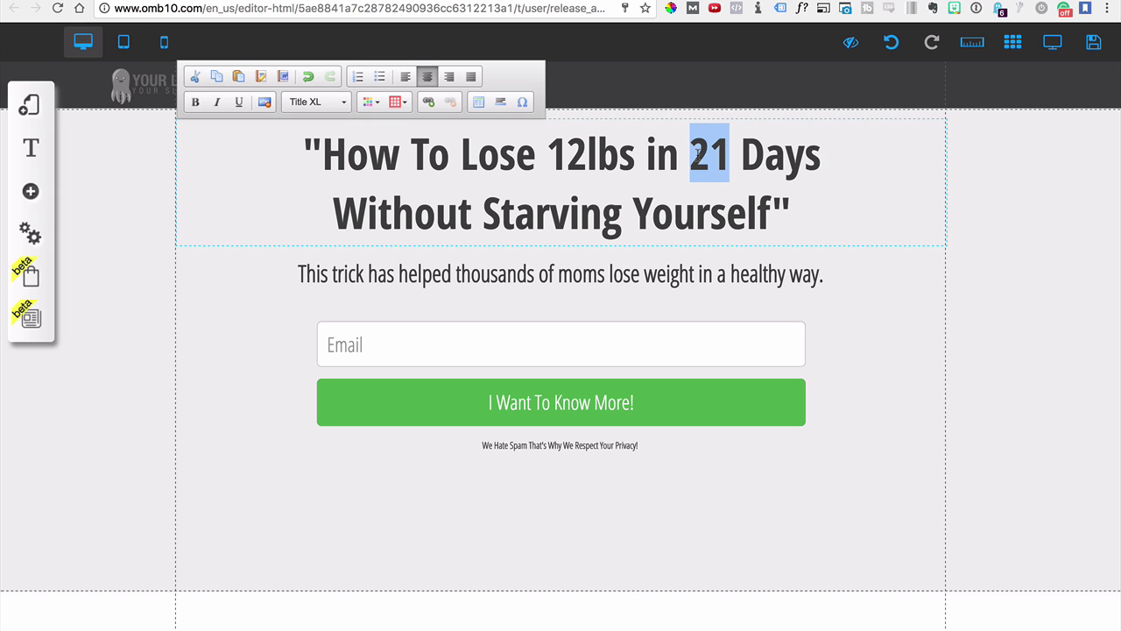
type("7")
left_click(701, 177)
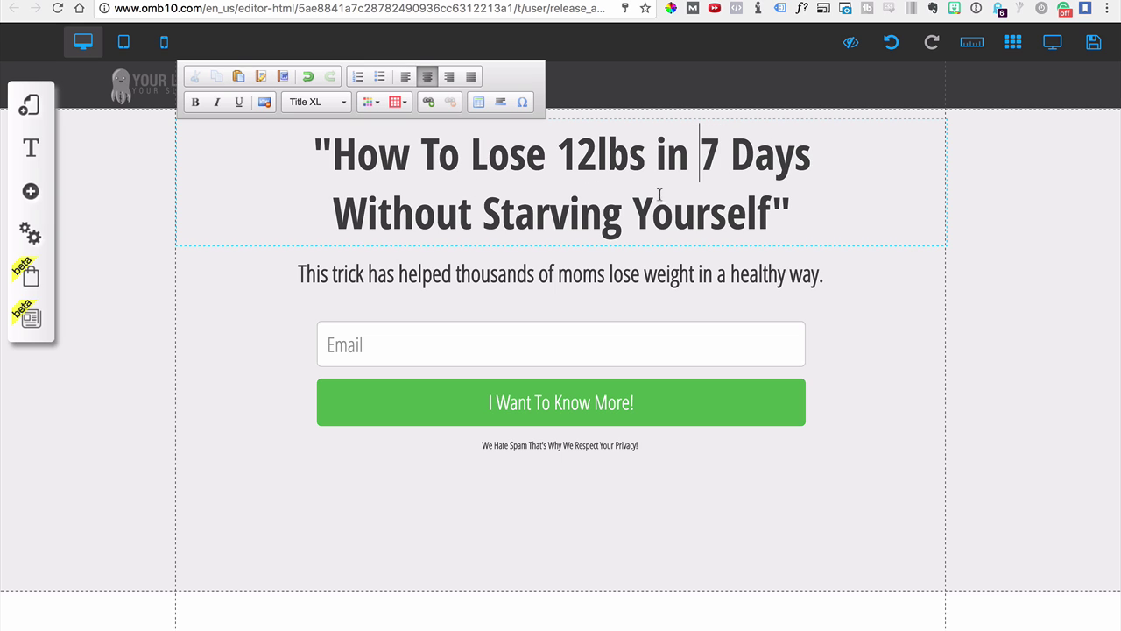
left_click(455, 262)
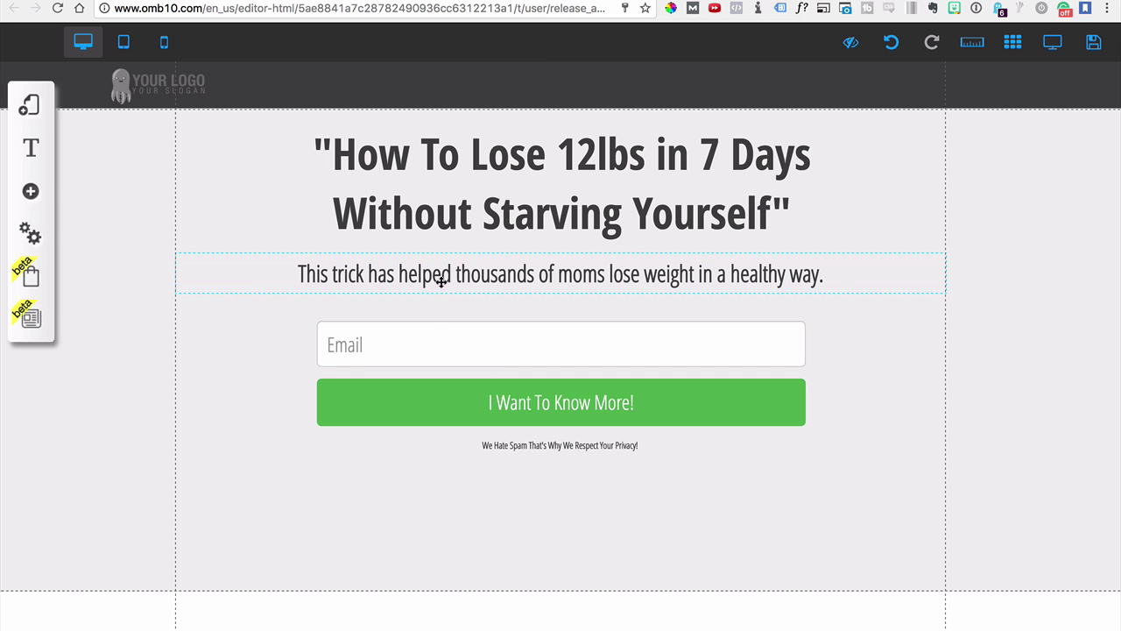
Recheck the headline text, then select the email opt-in form.
left_click(477, 238)
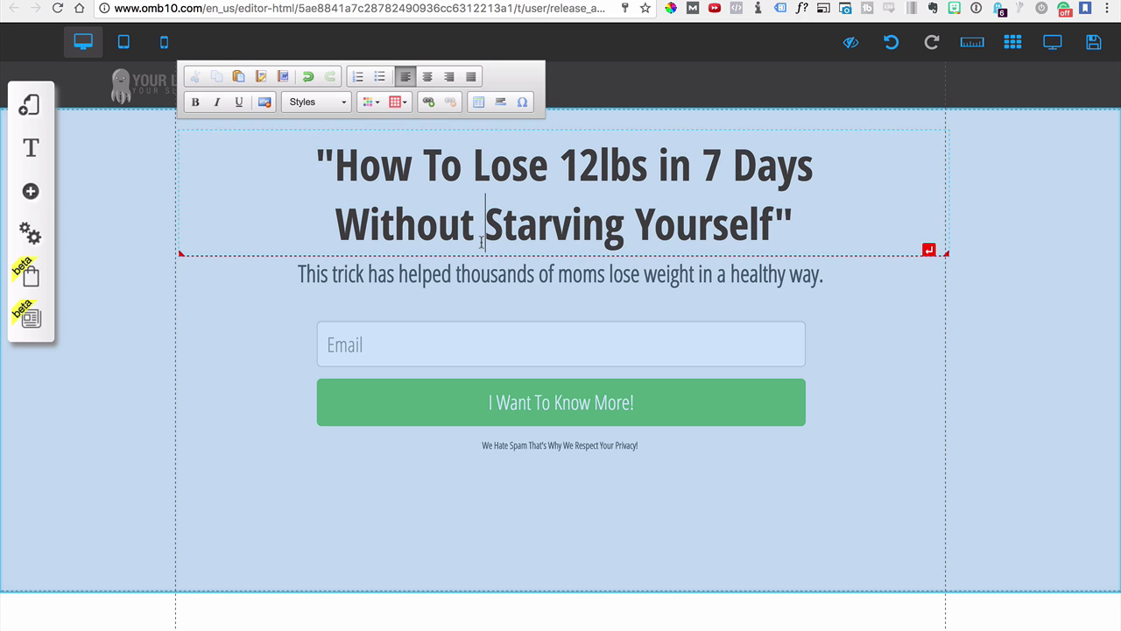
left_click(517, 307)
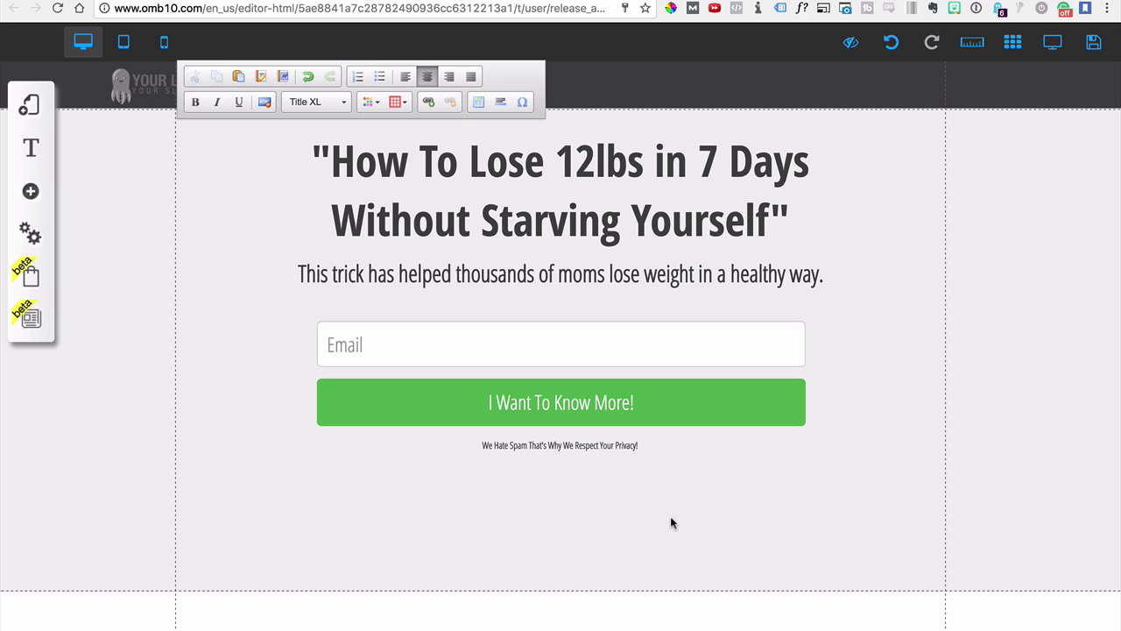
left_click(412, 340)
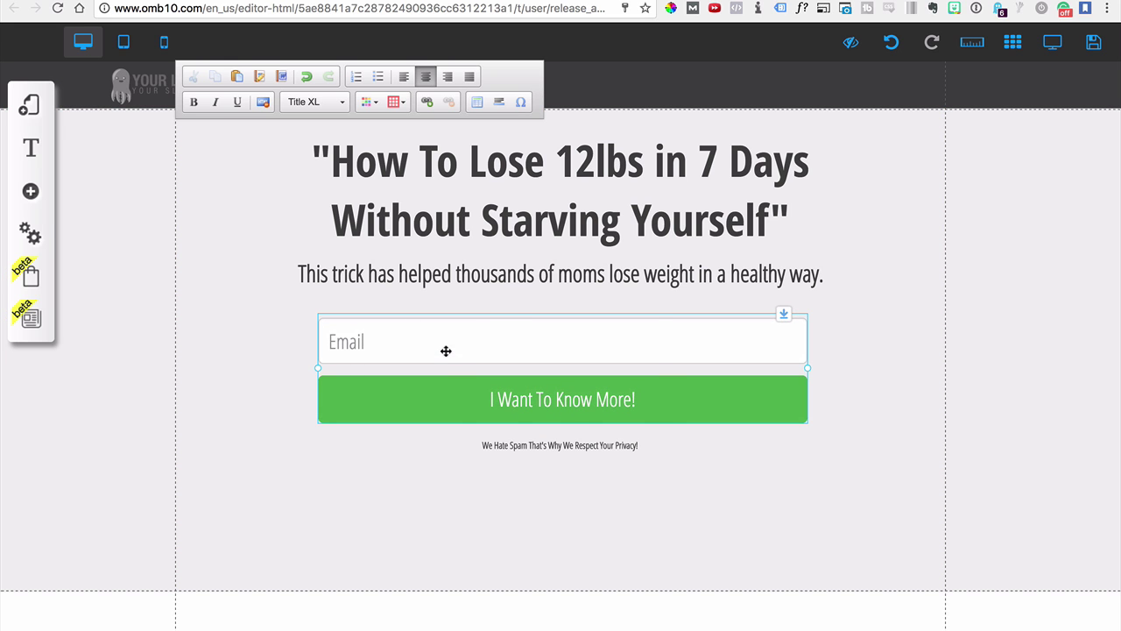
Connect the form to a MailingBoss list and move the We Hate Spam note under the button.
right_click(445, 354)
left_click(515, 246)
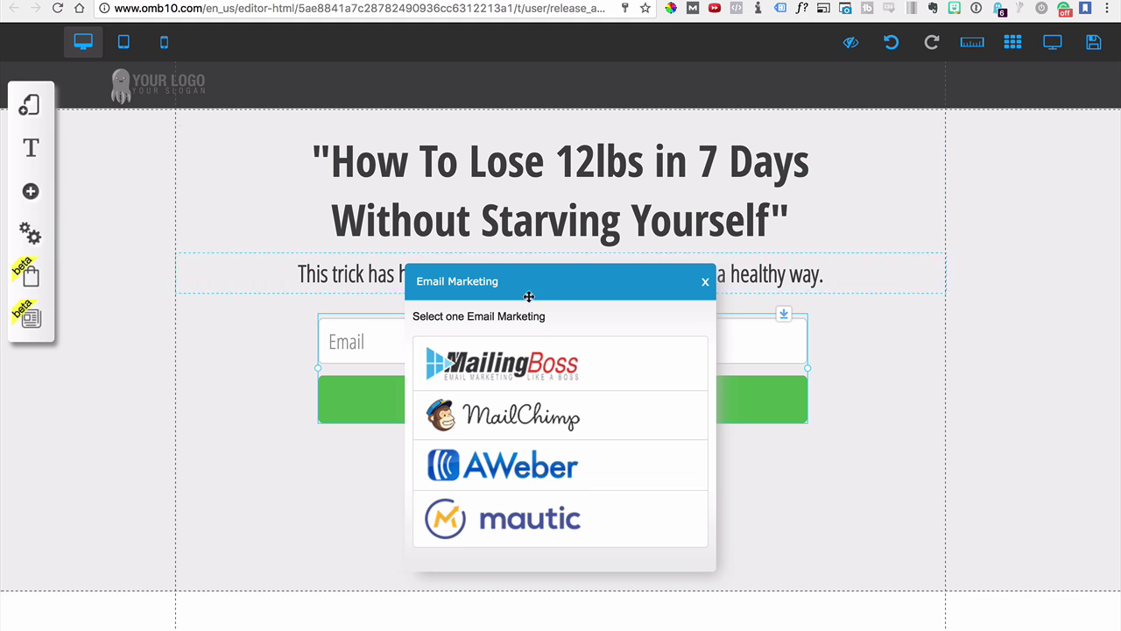
left_click(480, 368)
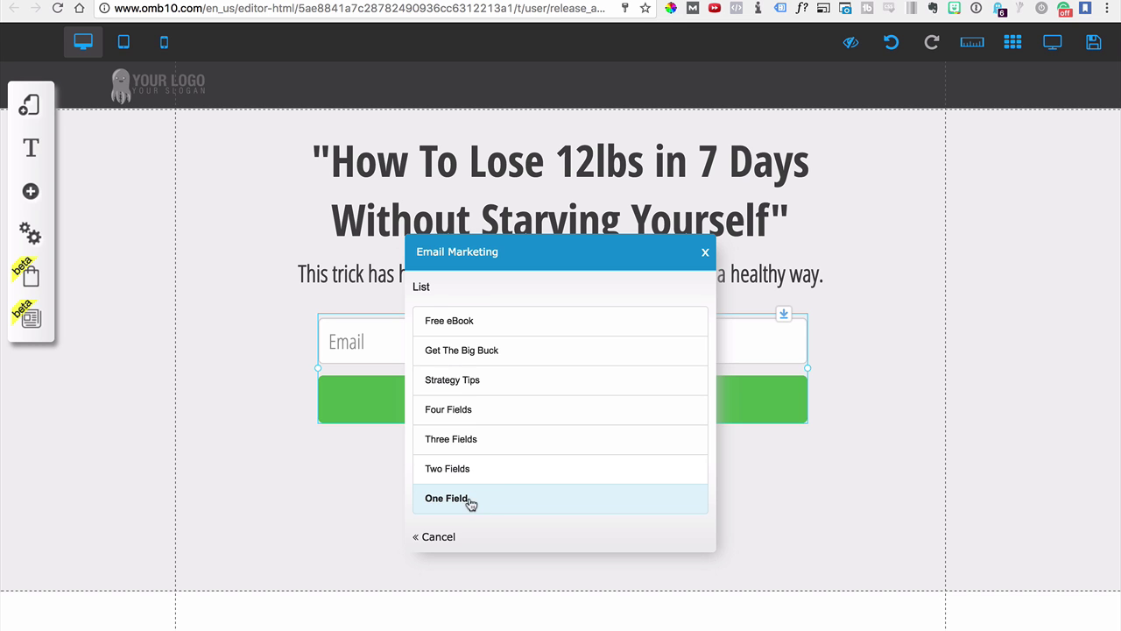
left_click(434, 468)
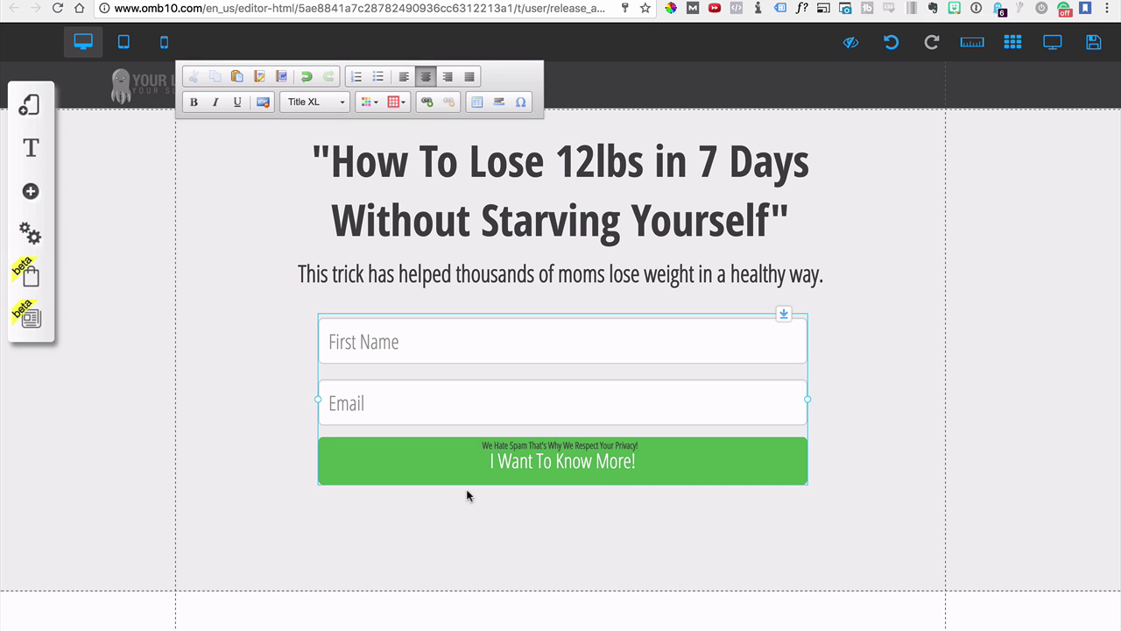
left_click_drag(646, 463, 613, 502)
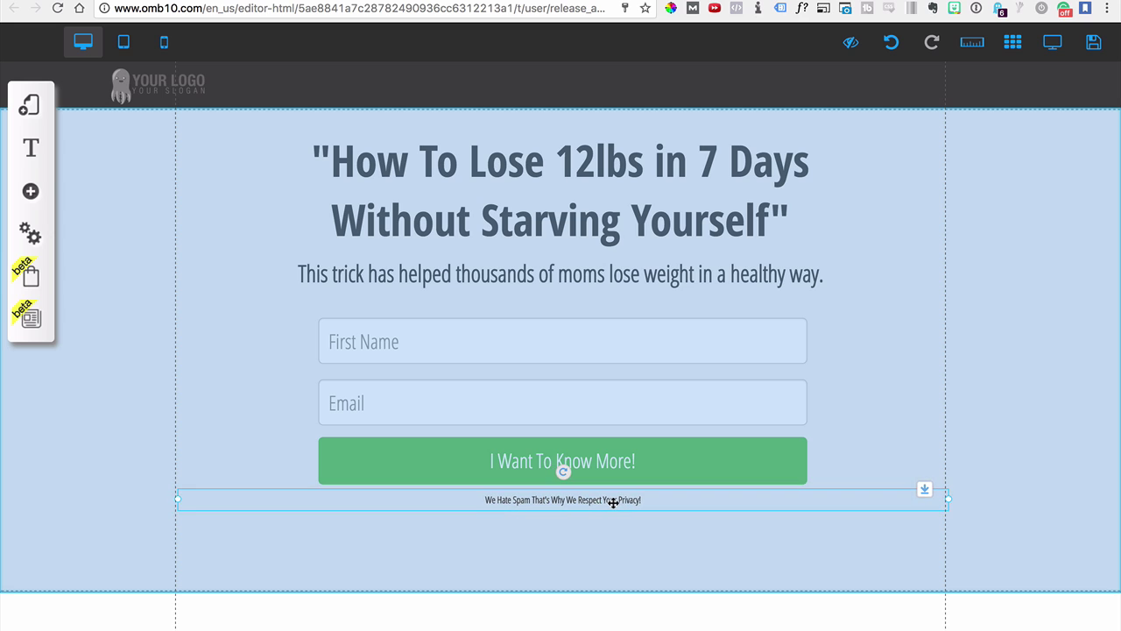
left_click_drag(613, 502, 613, 497)
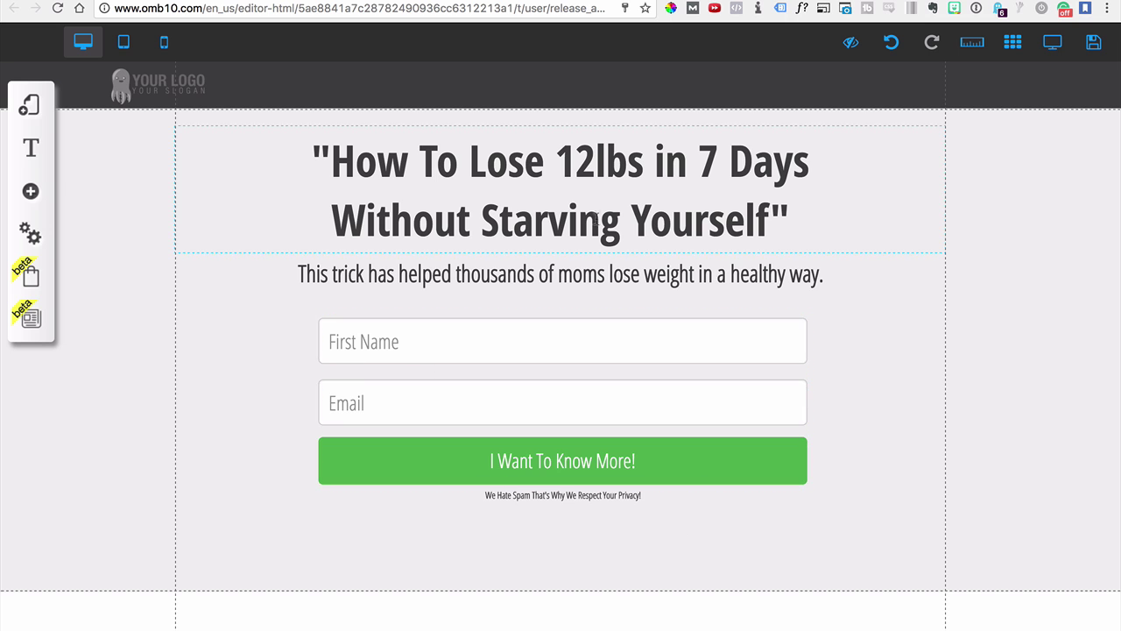
Point the Pending subscribe redirect to the Bridge Page instead of google.com.
left_click(437, 454)
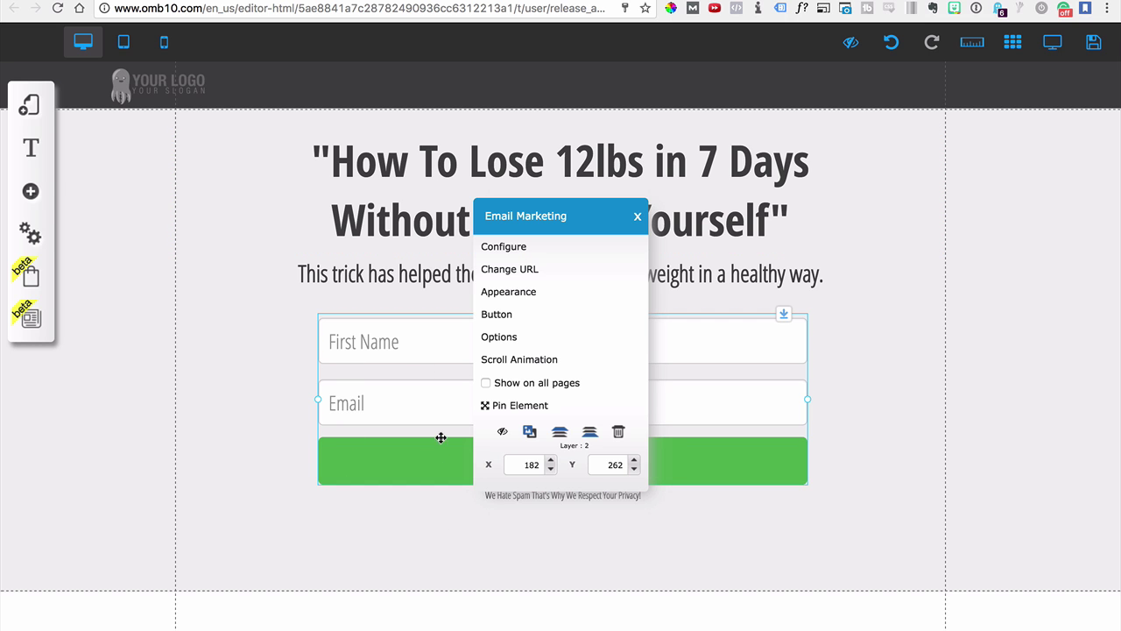
left_click(495, 268)
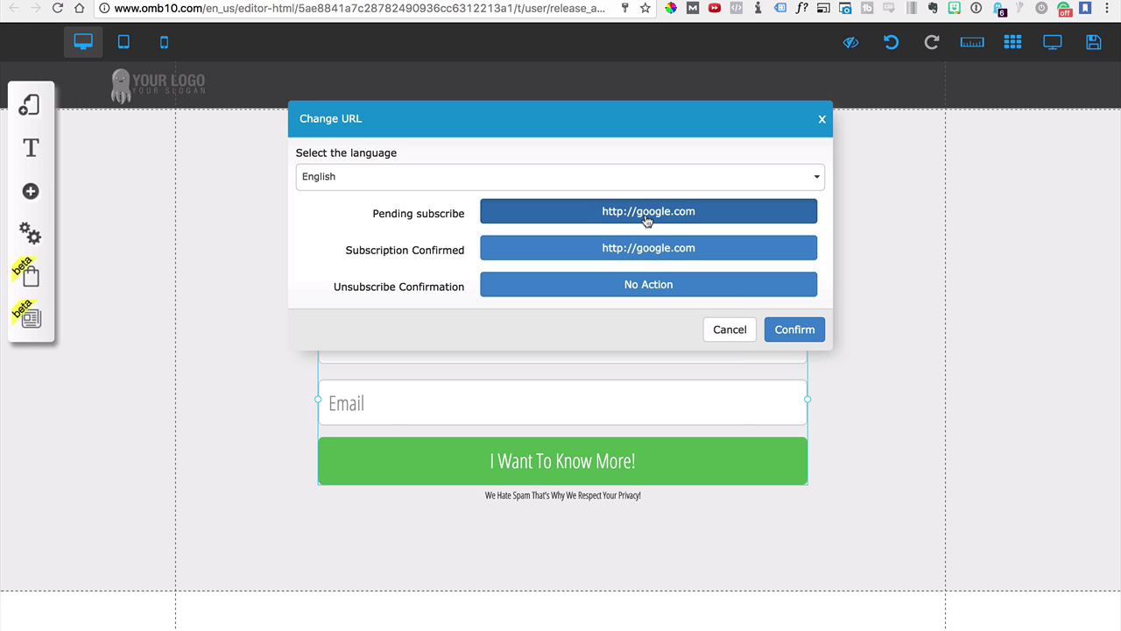
left_click(538, 250)
left_click_drag(535, 399, 356, 382)
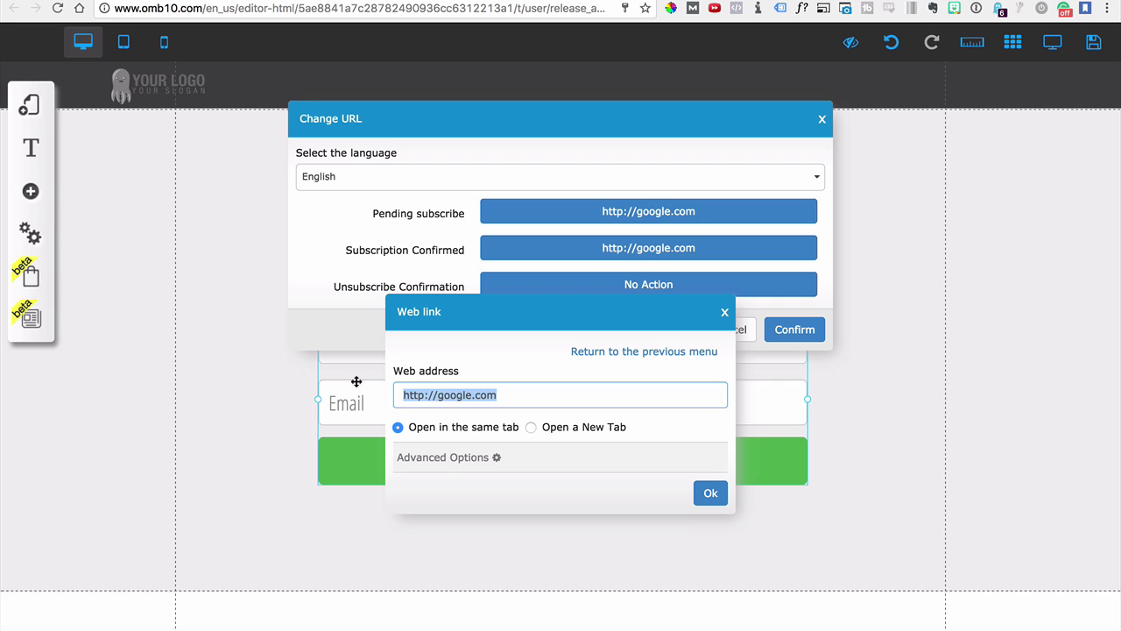
left_click(613, 351)
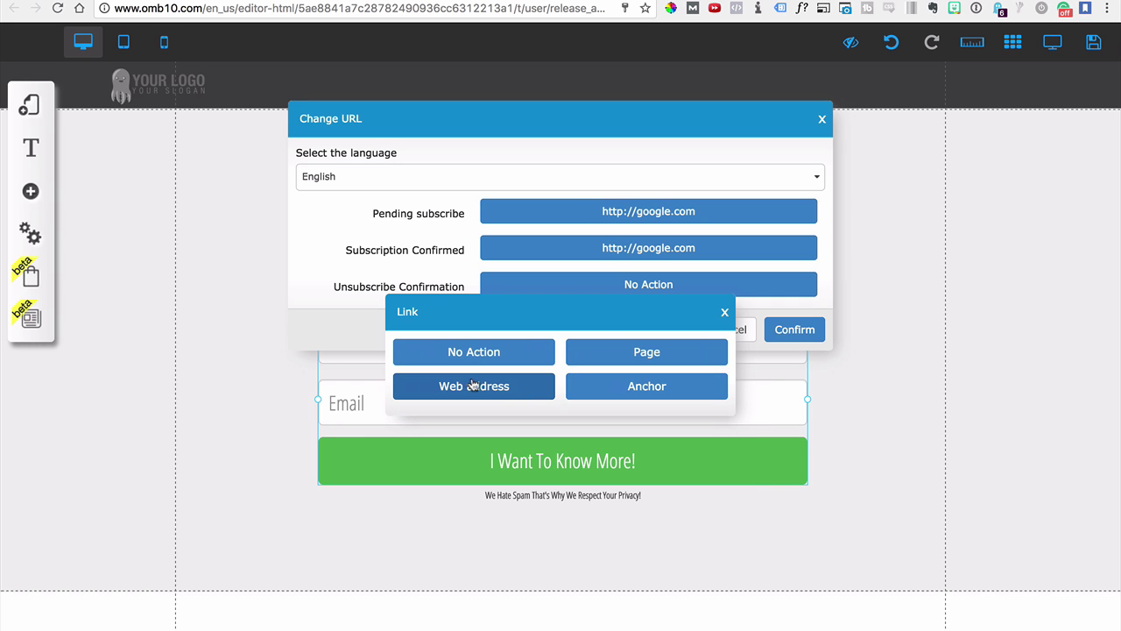
left_click(626, 358)
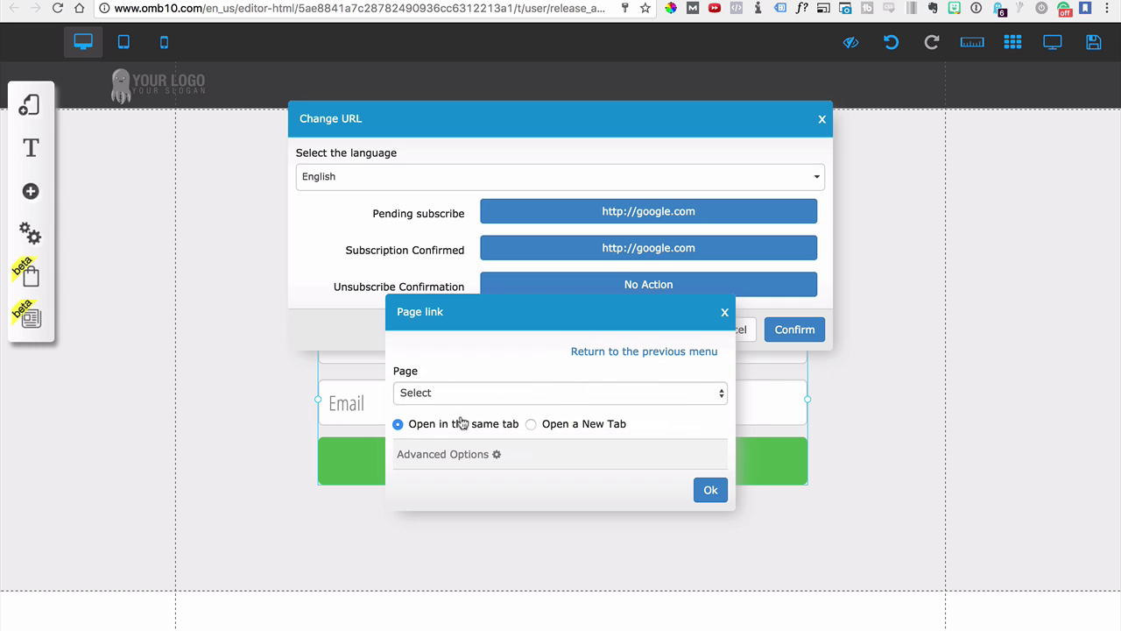
left_click(455, 399)
left_click(454, 421)
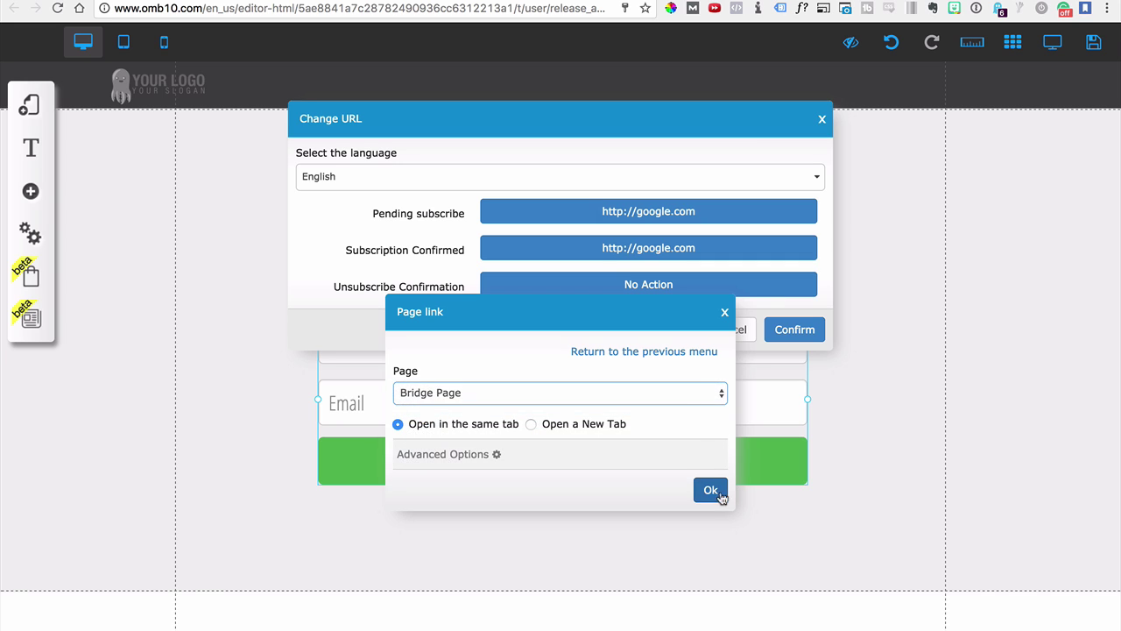
left_click(712, 492)
Point the Subscription Confirmed redirect to the Bridge Page and save the redirects.
left_click(650, 249)
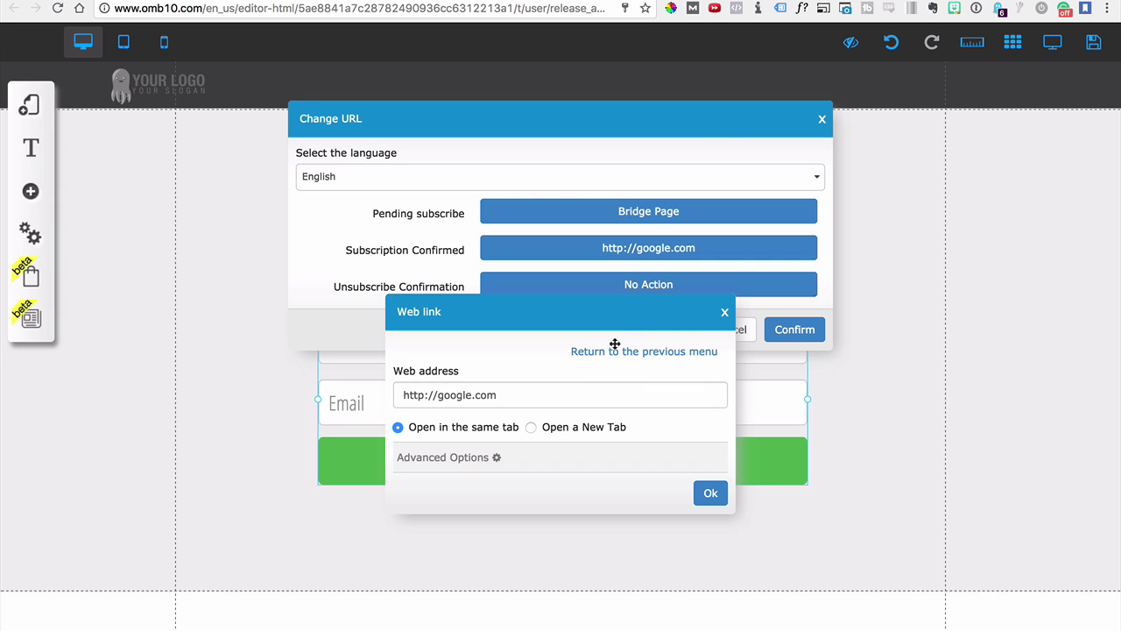
left_click(526, 395)
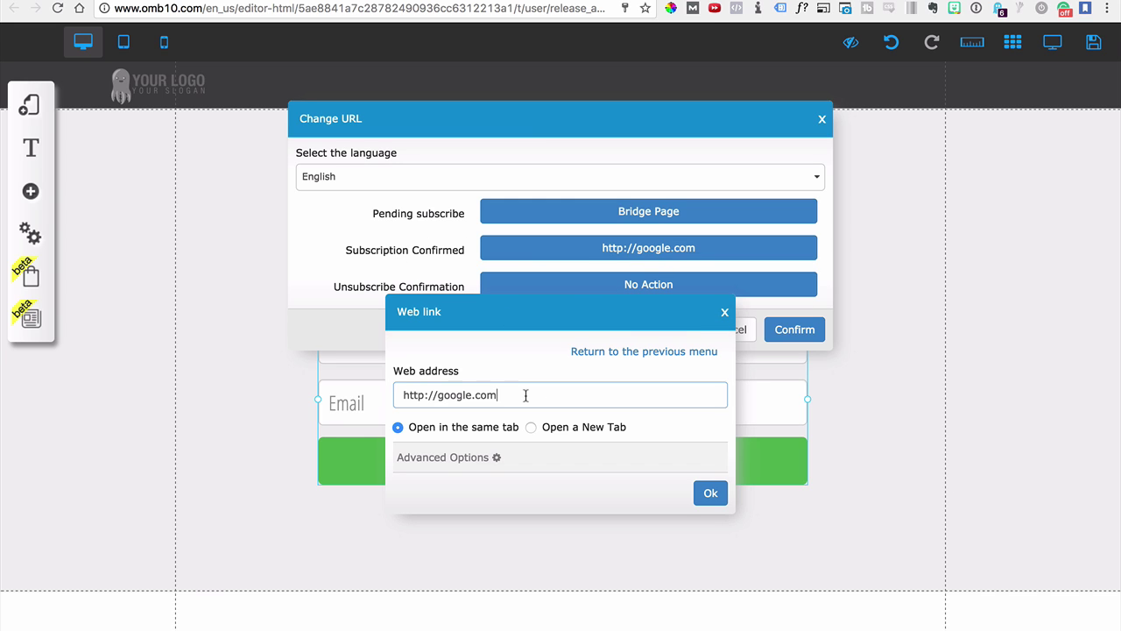
left_click(630, 355)
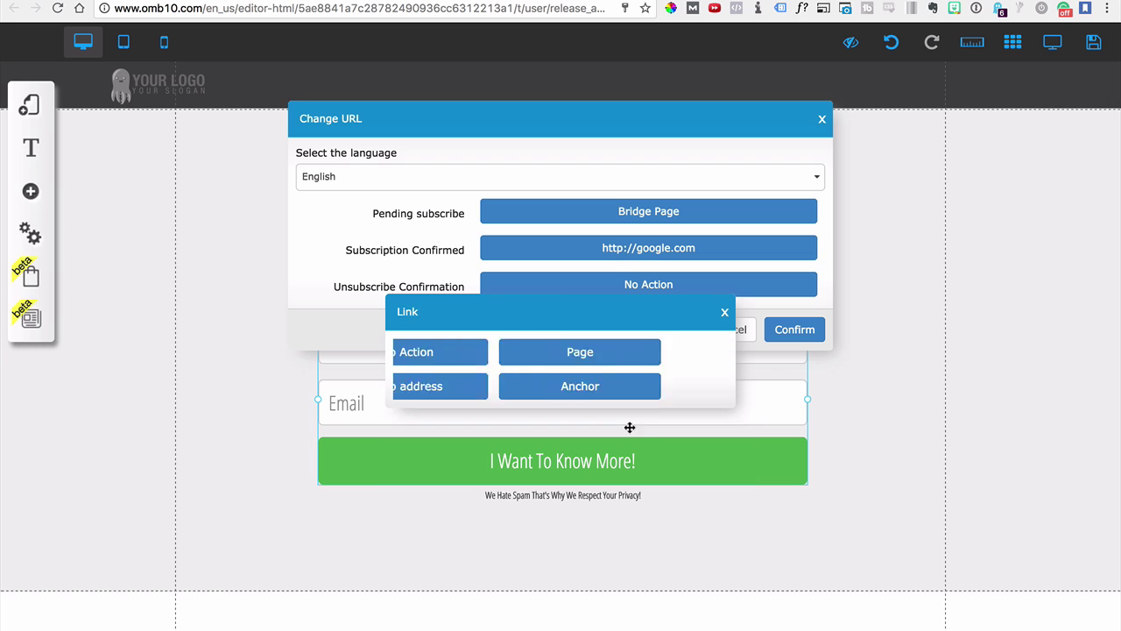
left_click(663, 355)
left_click(513, 393)
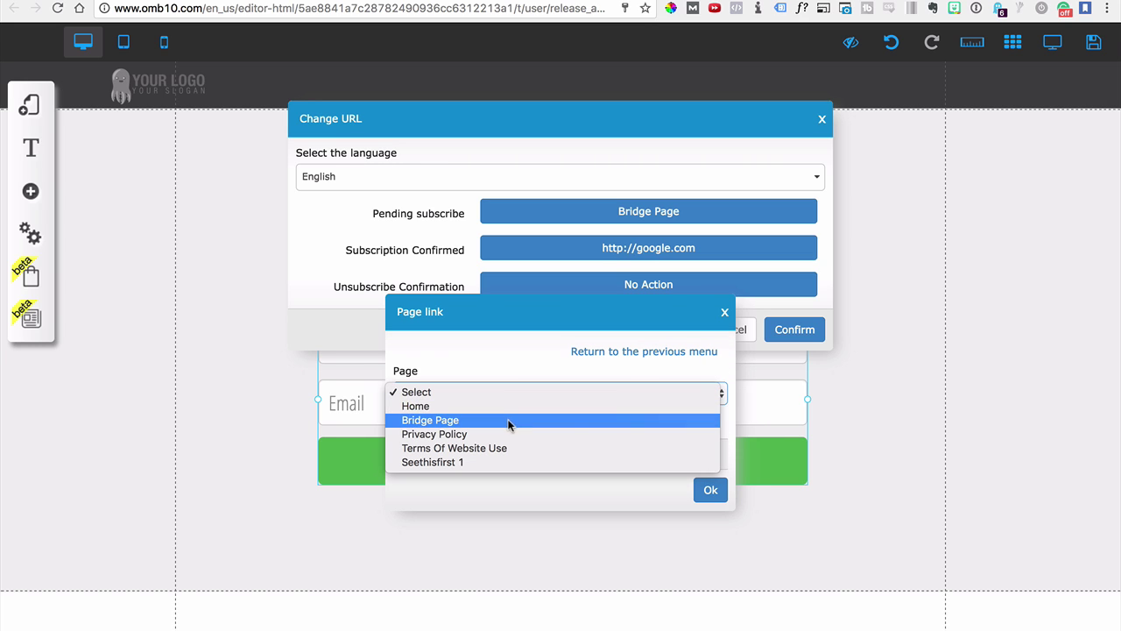
left_click(683, 495)
left_click(710, 493)
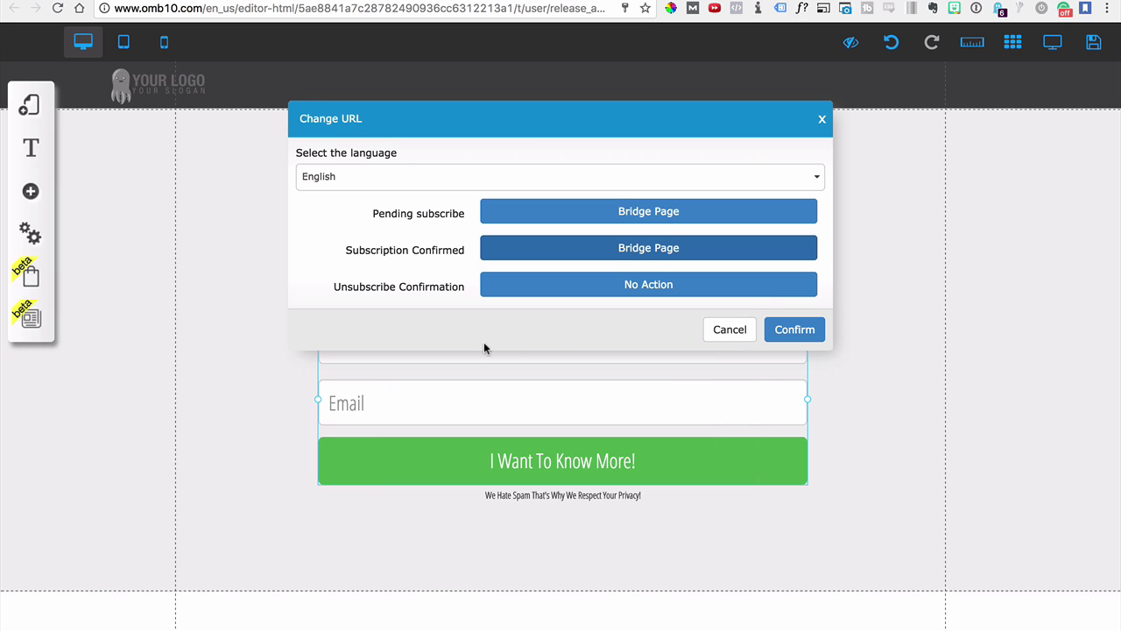
left_click(789, 333)
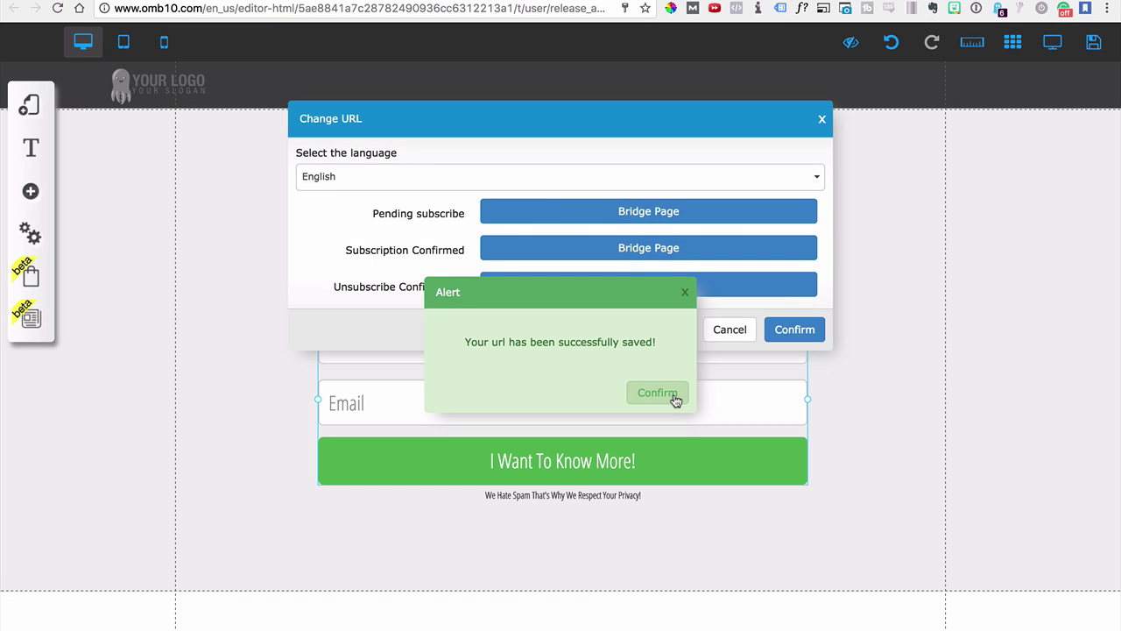
left_click(674, 396)
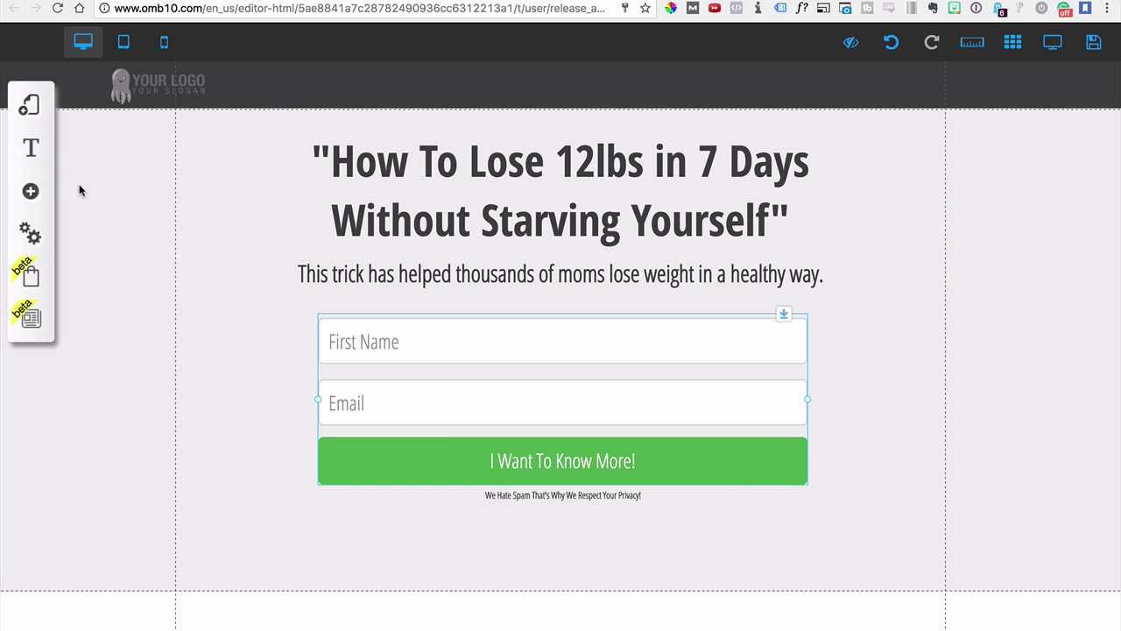
Open the Bridge Funnel's Bridge Page and nudge the STEP 1 box beside the video headline.
left_click(42, 115)
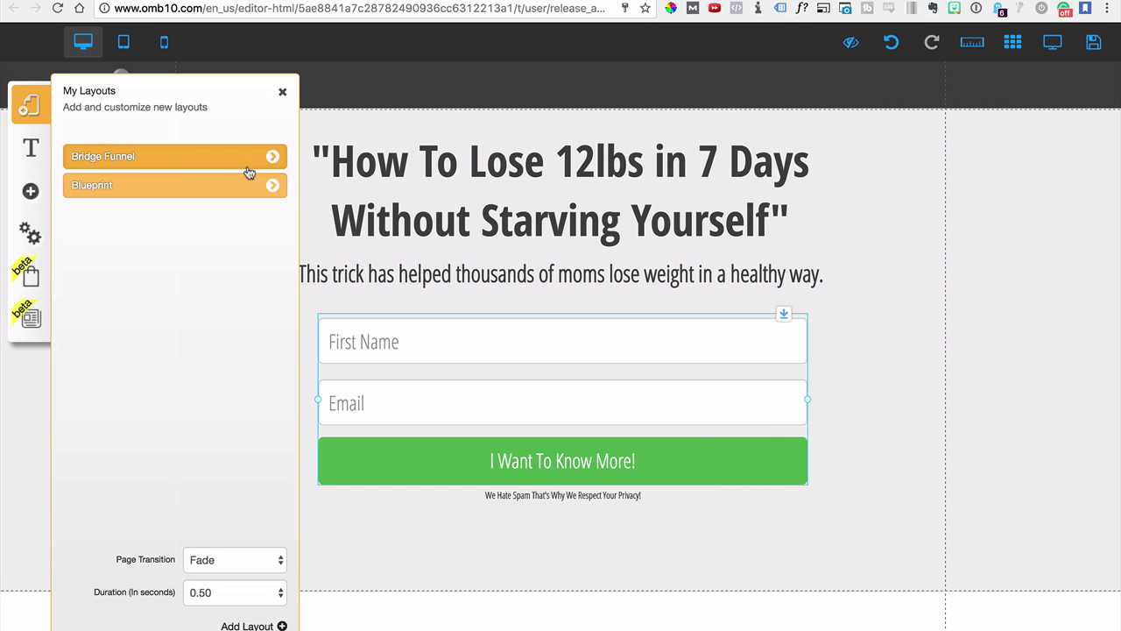
left_click(272, 159)
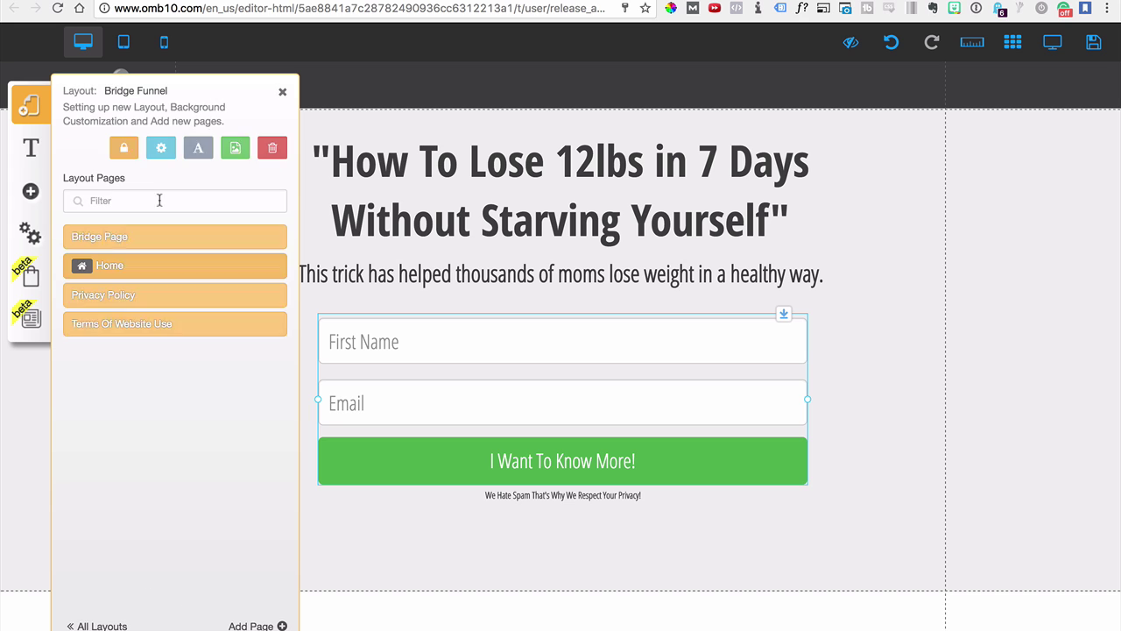
left_click(91, 240)
left_click(282, 91)
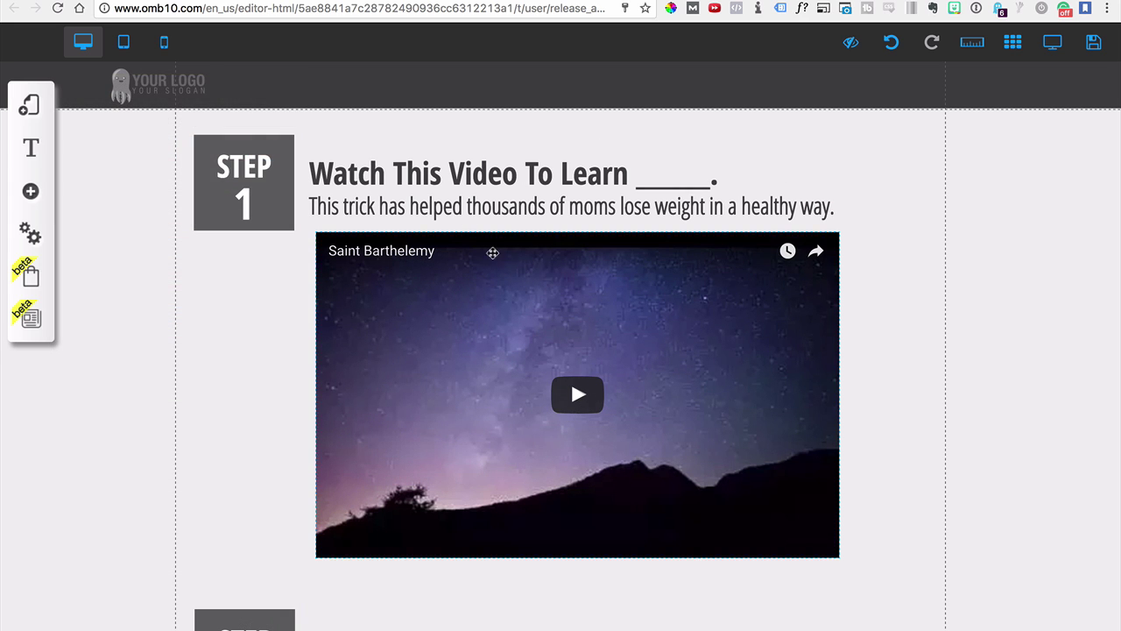
left_click(388, 172)
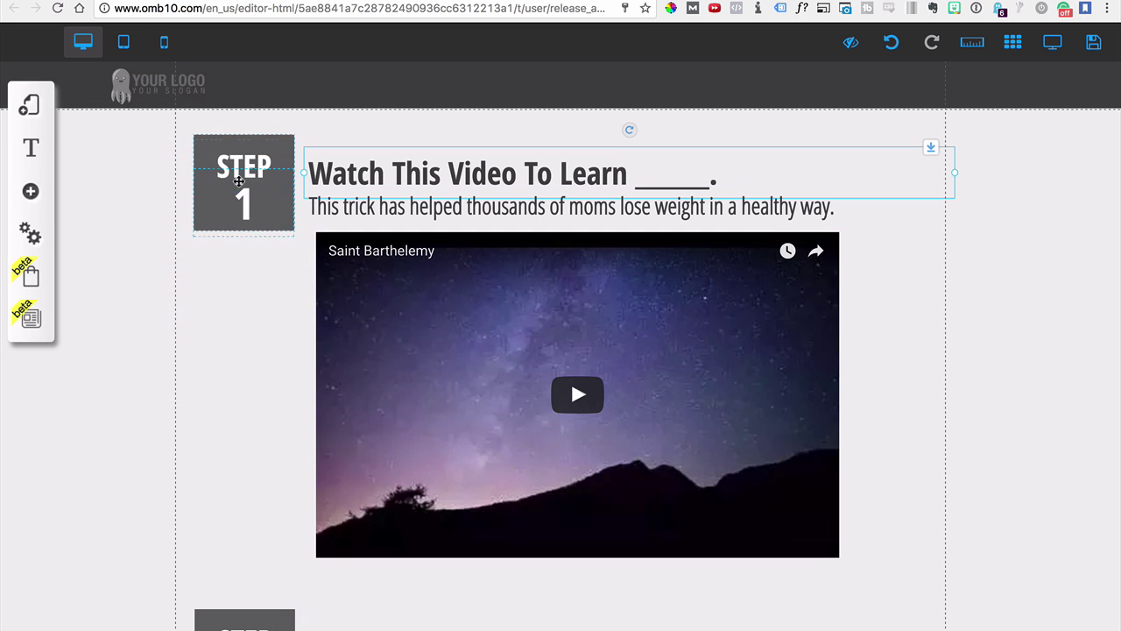
left_click_drag(287, 137, 290, 147)
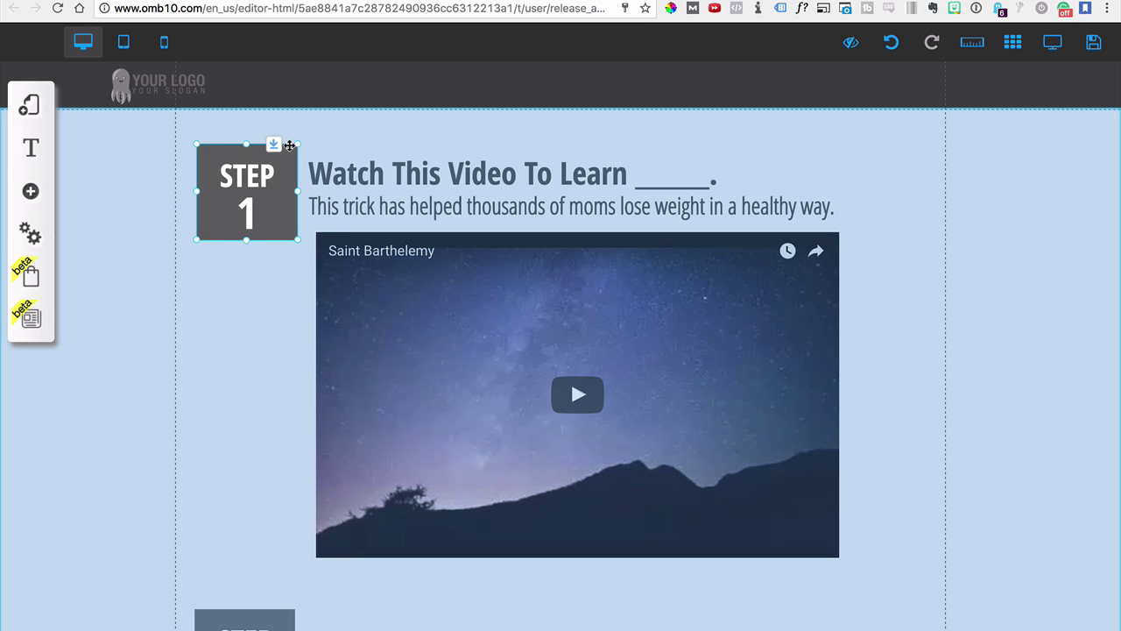
left_click_drag(290, 146, 294, 143)
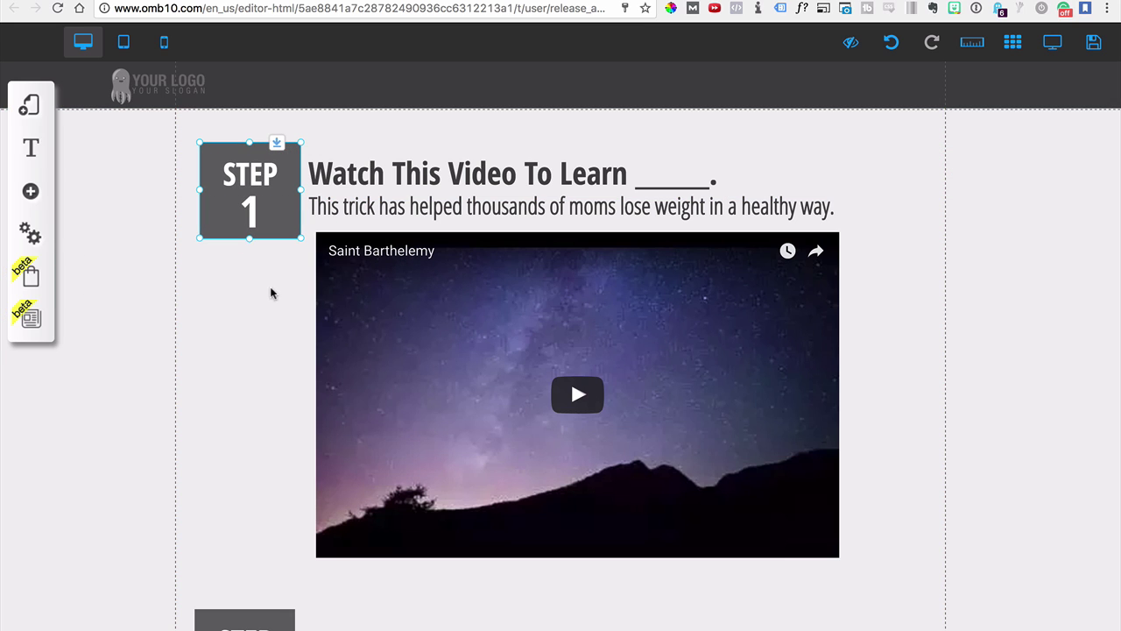
Replace the header logo with the LIVEFREE image and enlarge it slightly.
double_click(169, 89)
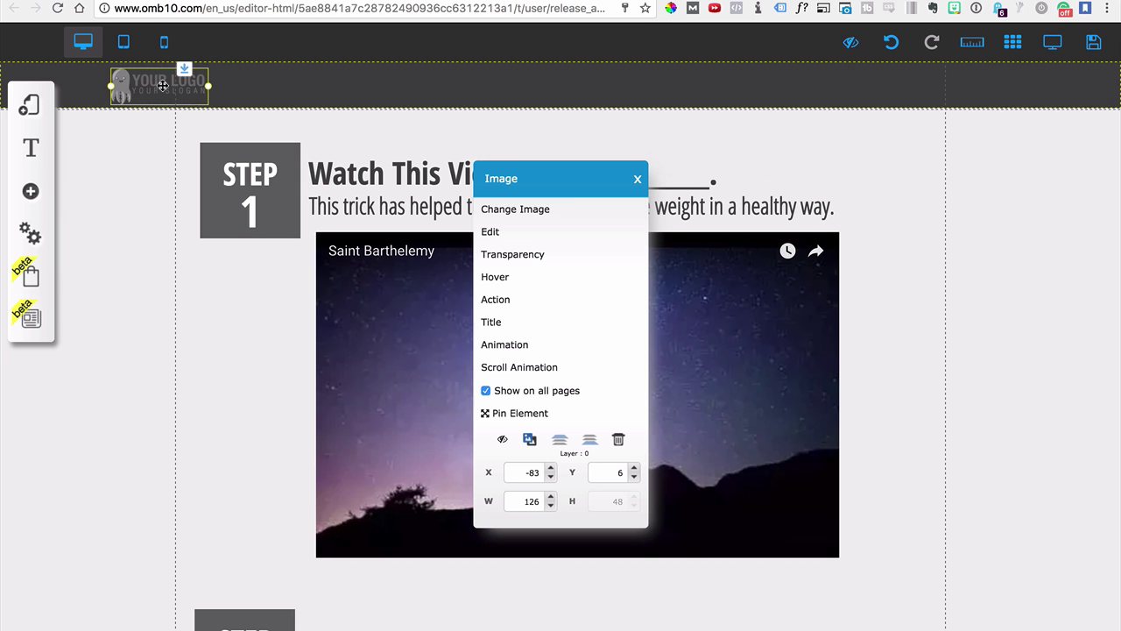
left_click(582, 226)
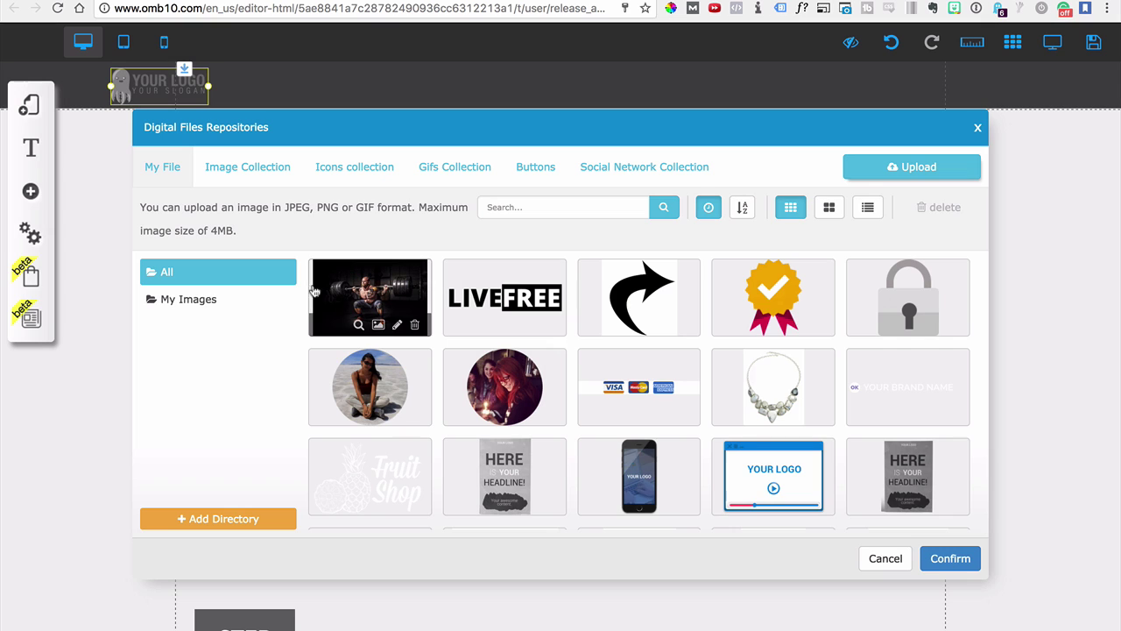
left_click(509, 300)
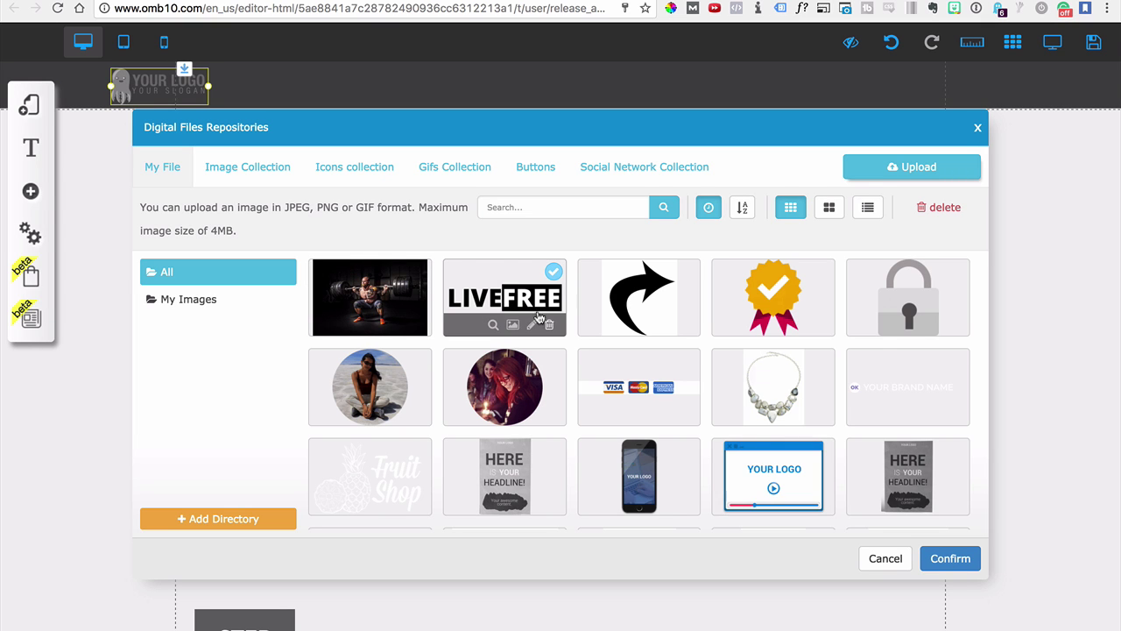
left_click(963, 562)
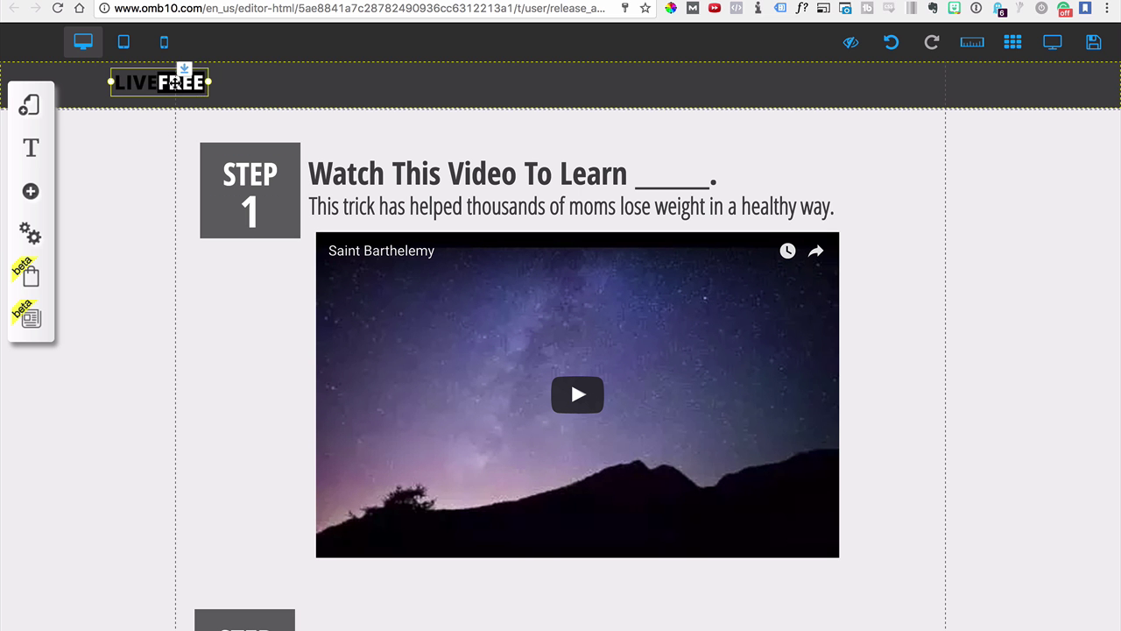
mouse_move(209, 83)
left_mouse_down()
mouse_move(276, 92)
mouse_move(237, 83)
left_mouse_up()
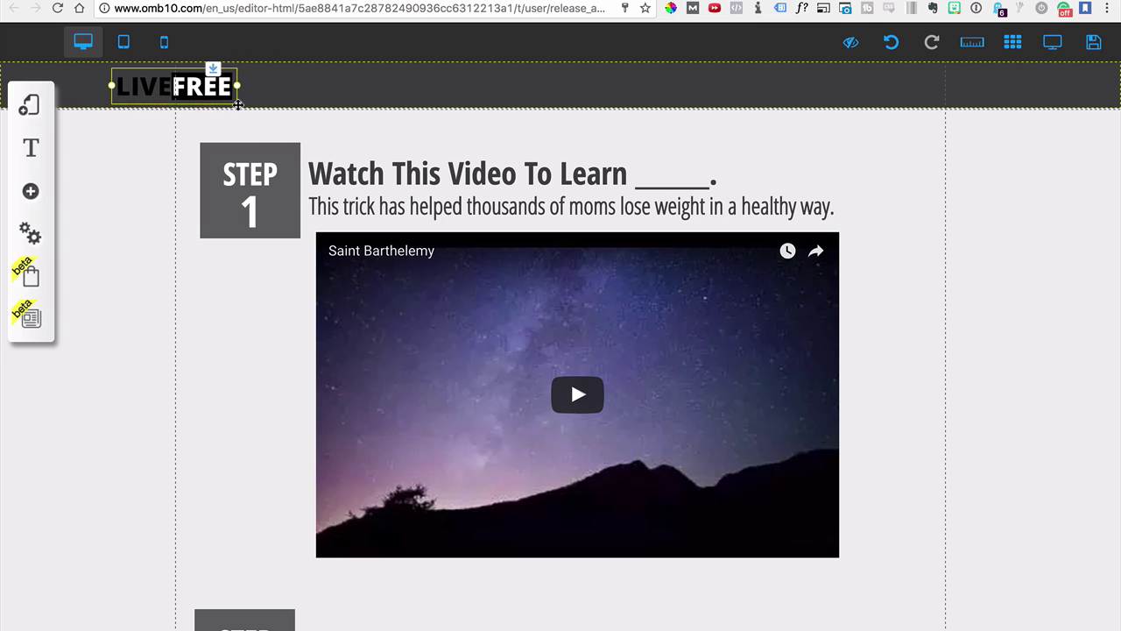
left_click(123, 313)
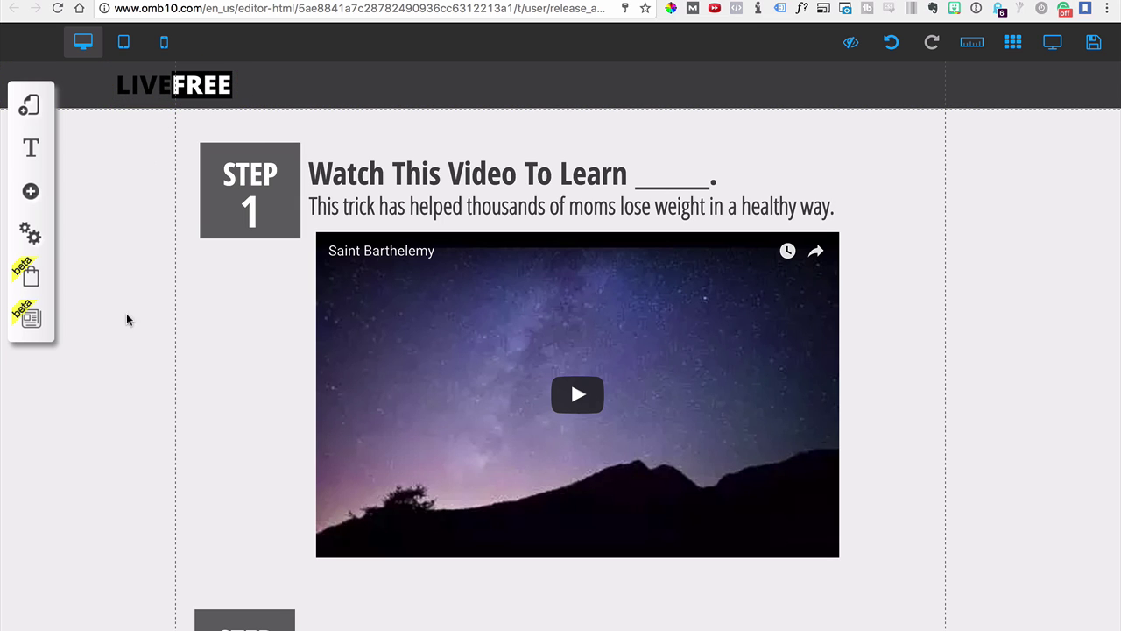
Paste a new YouTube link as the Step 1 video URL and confirm.
left_click(413, 342)
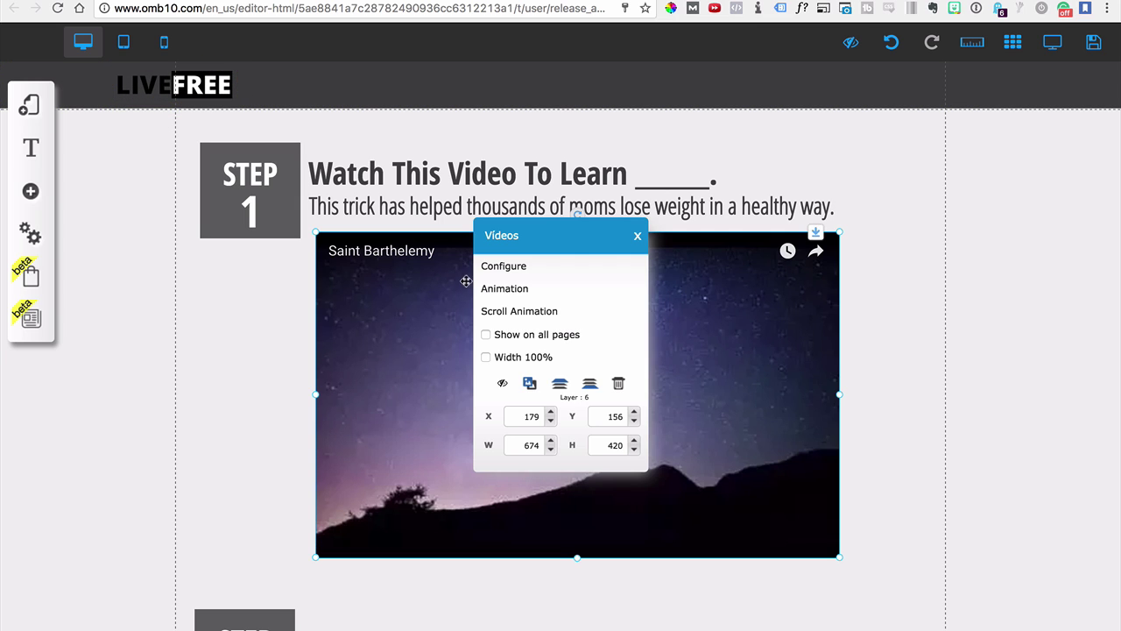
left_click(496, 267)
triple_click(508, 241)
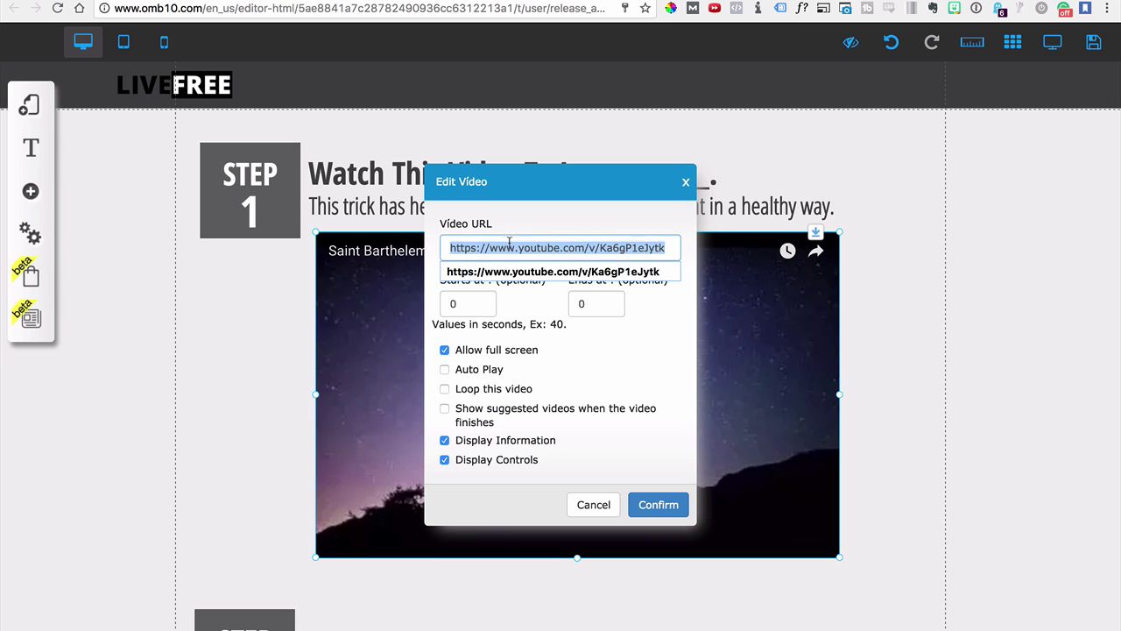
key("ctrl+v")
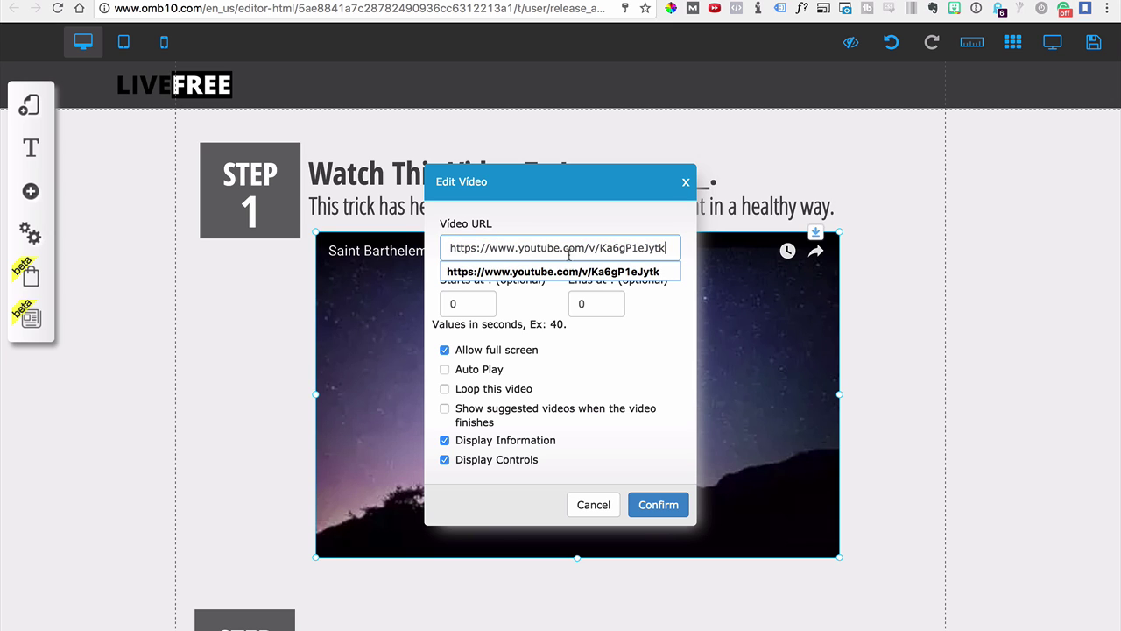
left_click(658, 505)
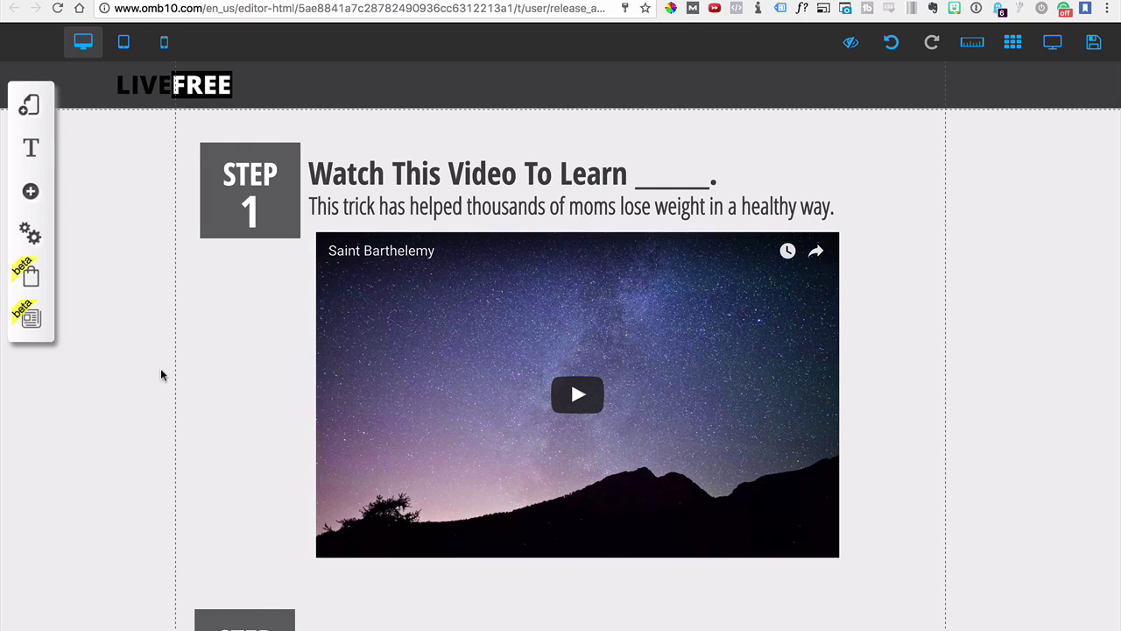
Register the site under the address name test-bridge and save the Bridge Funnel changes.
scroll(160, 375, "down", 5)
scroll(161, 376, "up", 4)
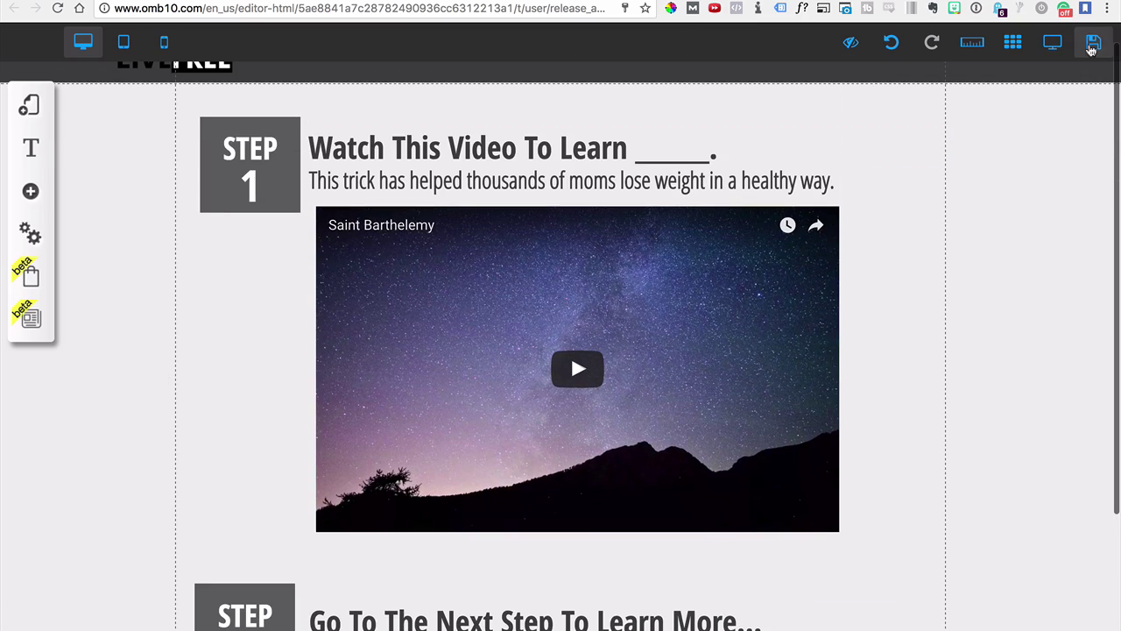
left_click(1094, 42)
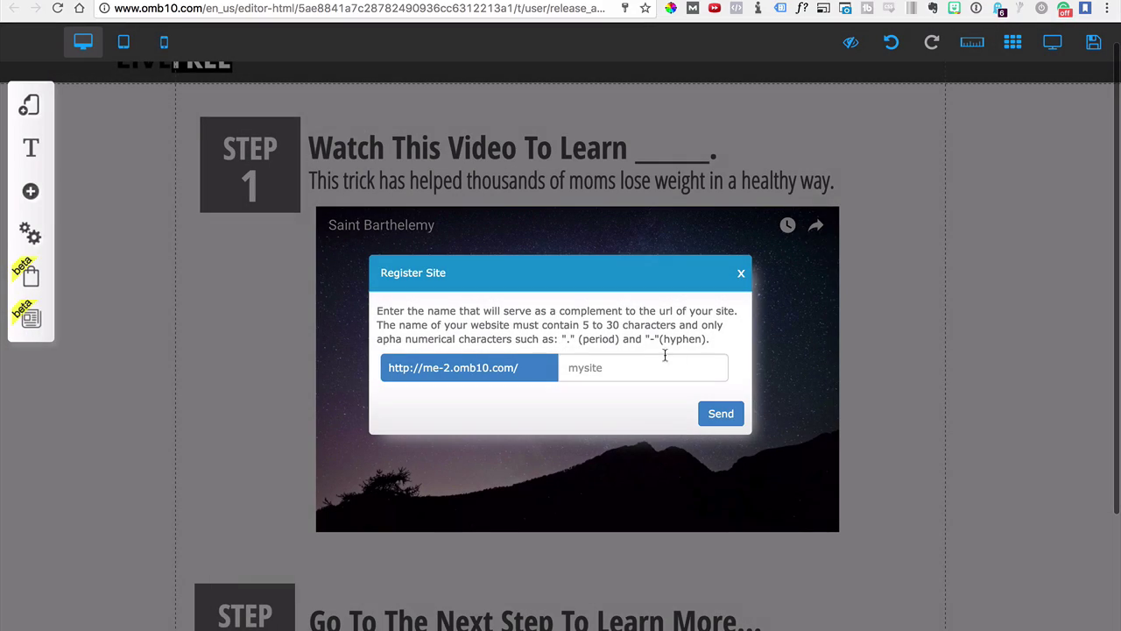
left_click(657, 368)
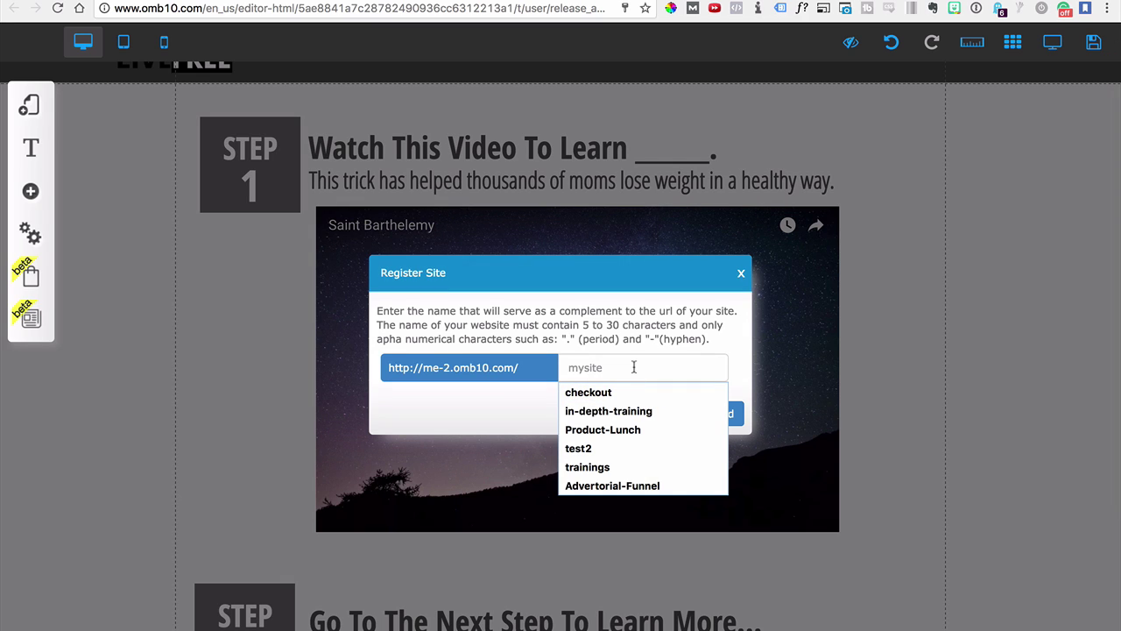
type("test")
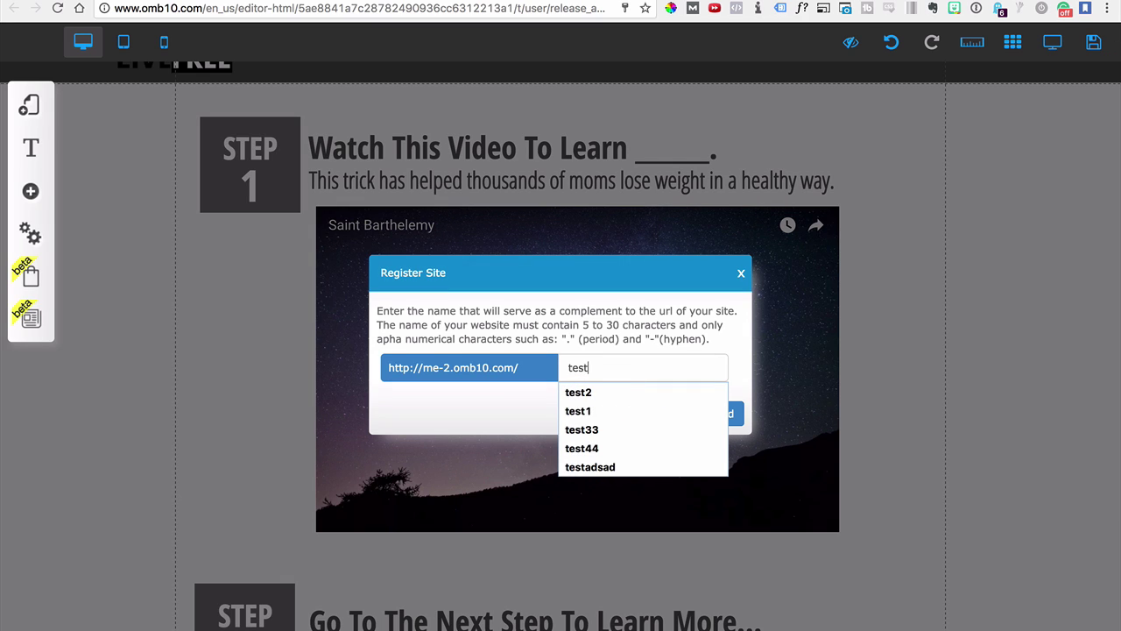
type("-bridge")
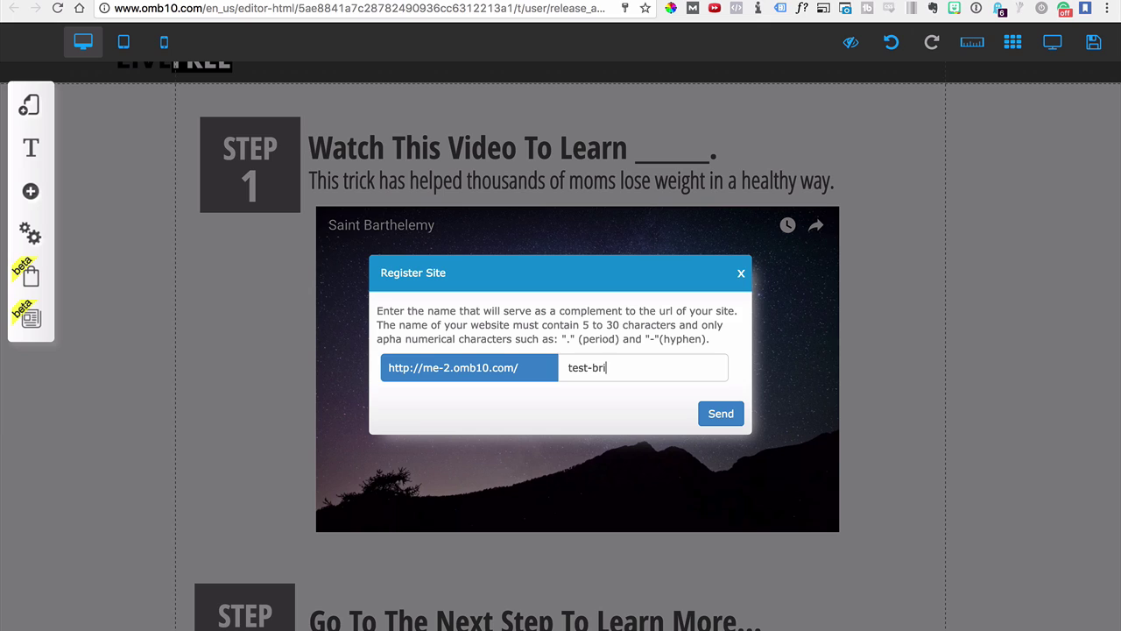
left_click(723, 417)
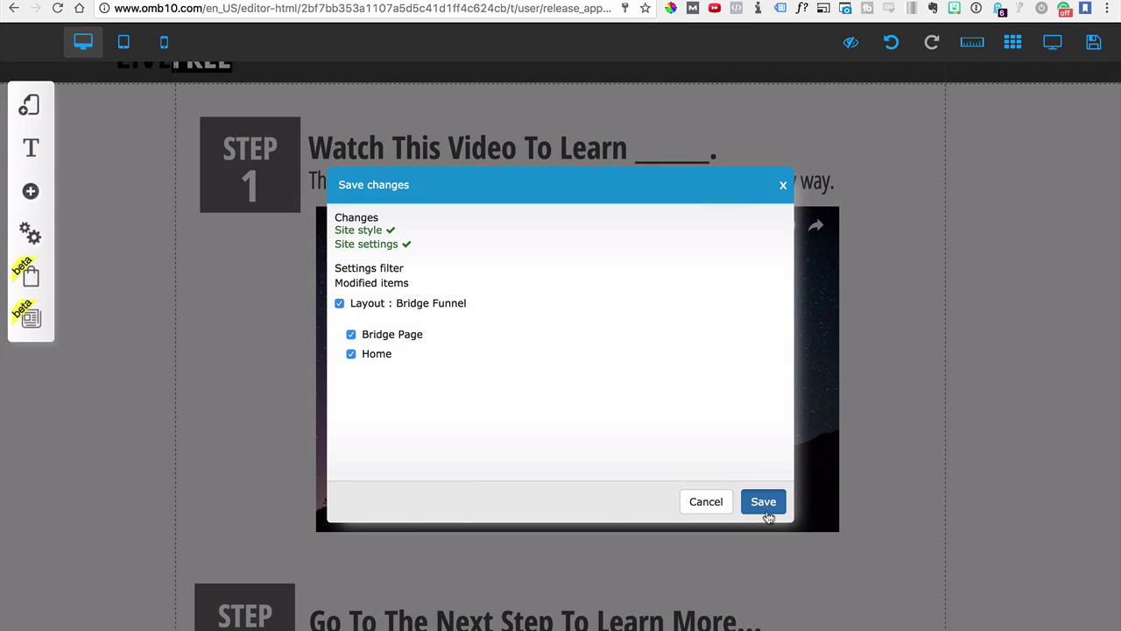
left_click(763, 501)
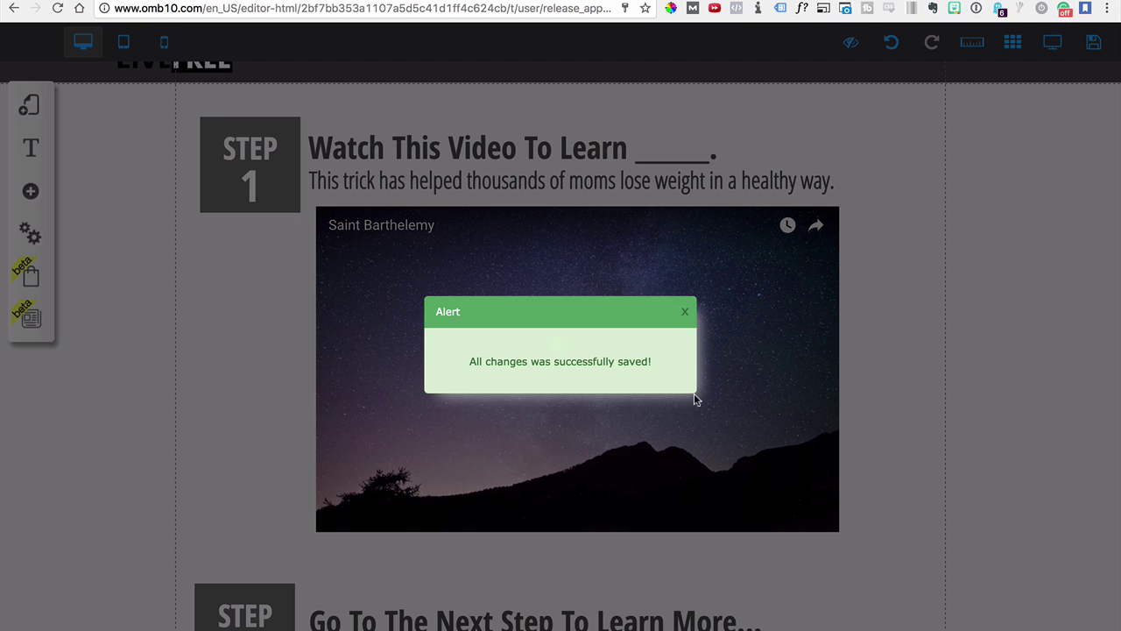
left_click(687, 314)
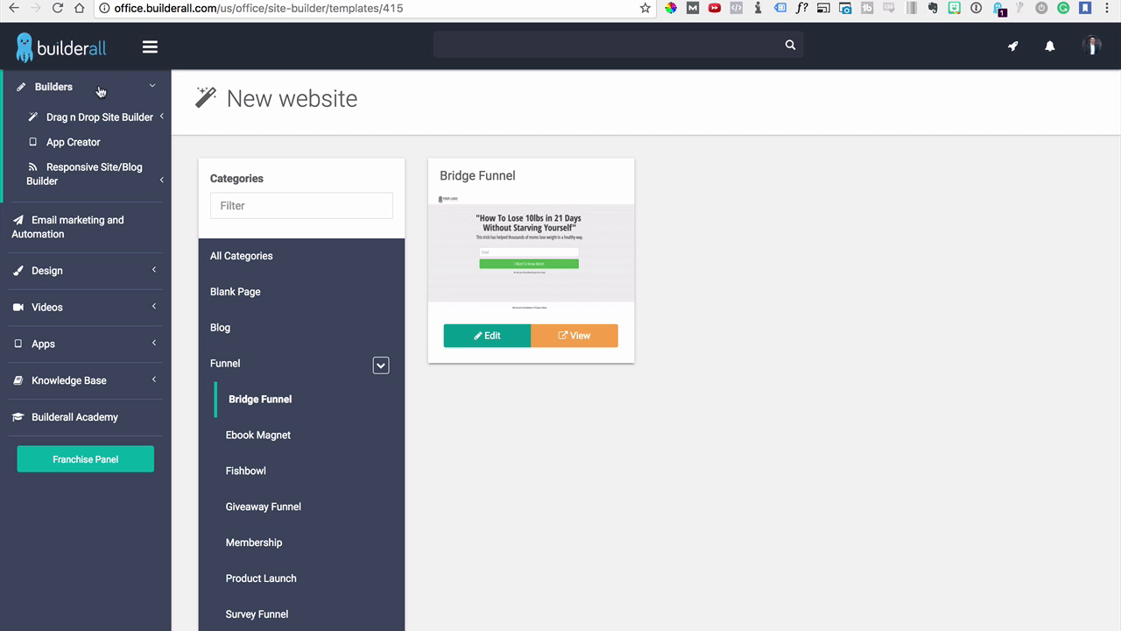
Publish the test-bridge site from the My sites list so it becomes Active.
left_click(487, 335)
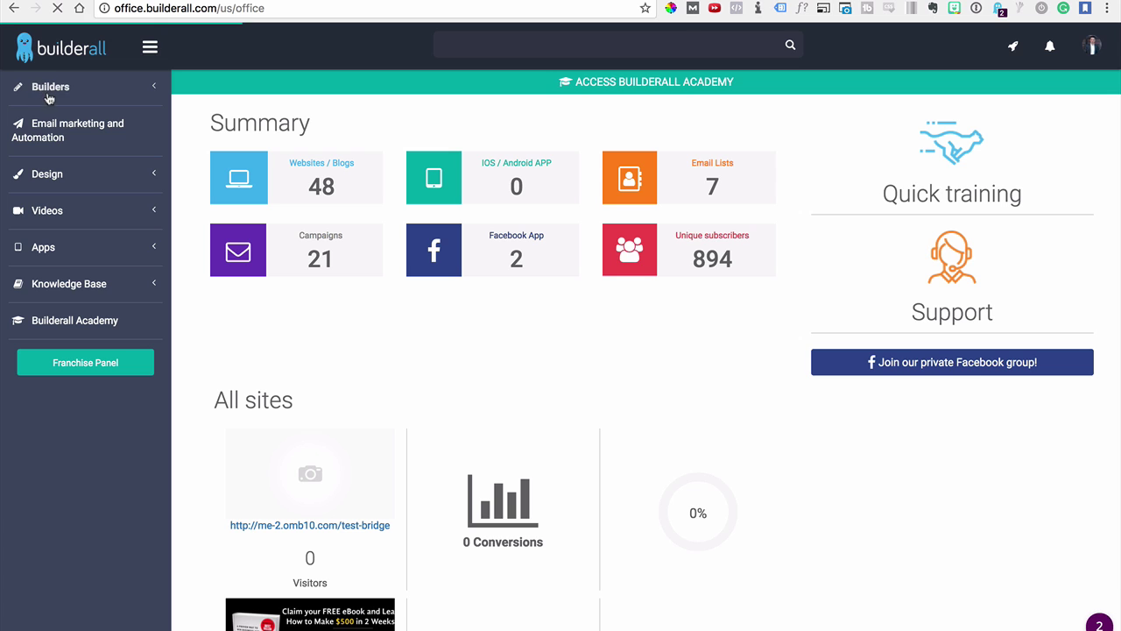
left_click(48, 92)
left_click(70, 116)
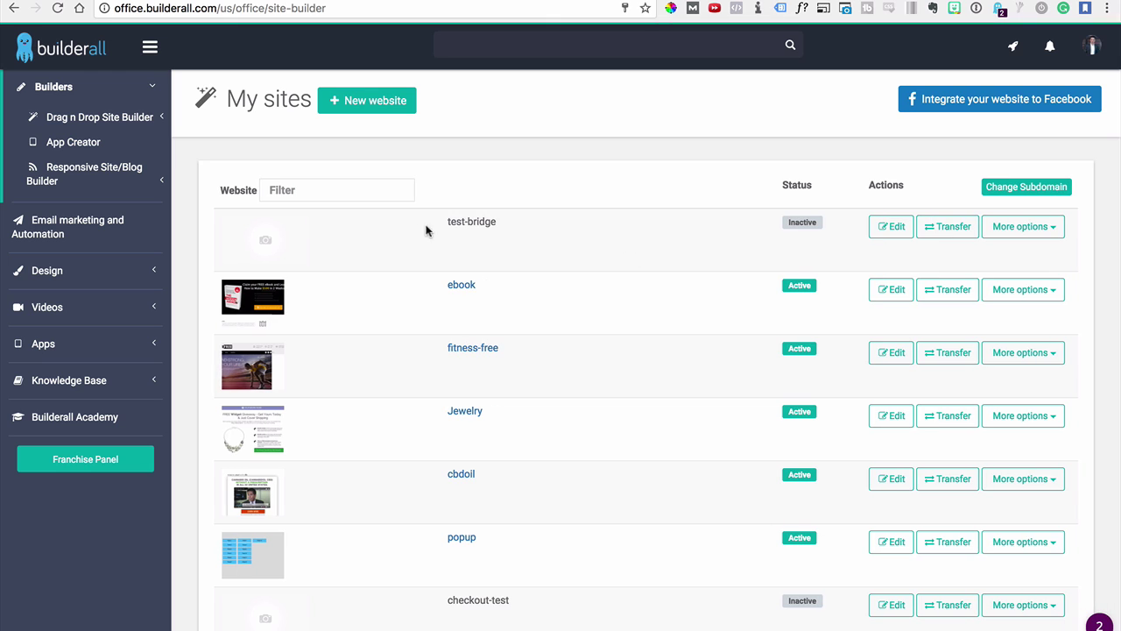
left_click_drag(426, 230, 530, 220)
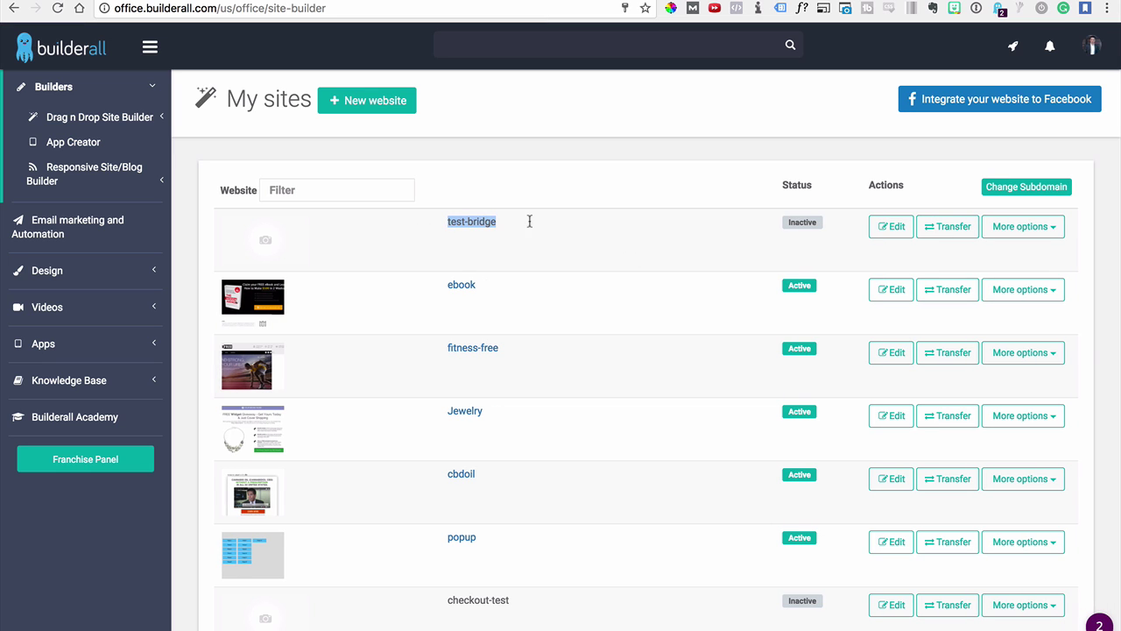
left_click(1013, 227)
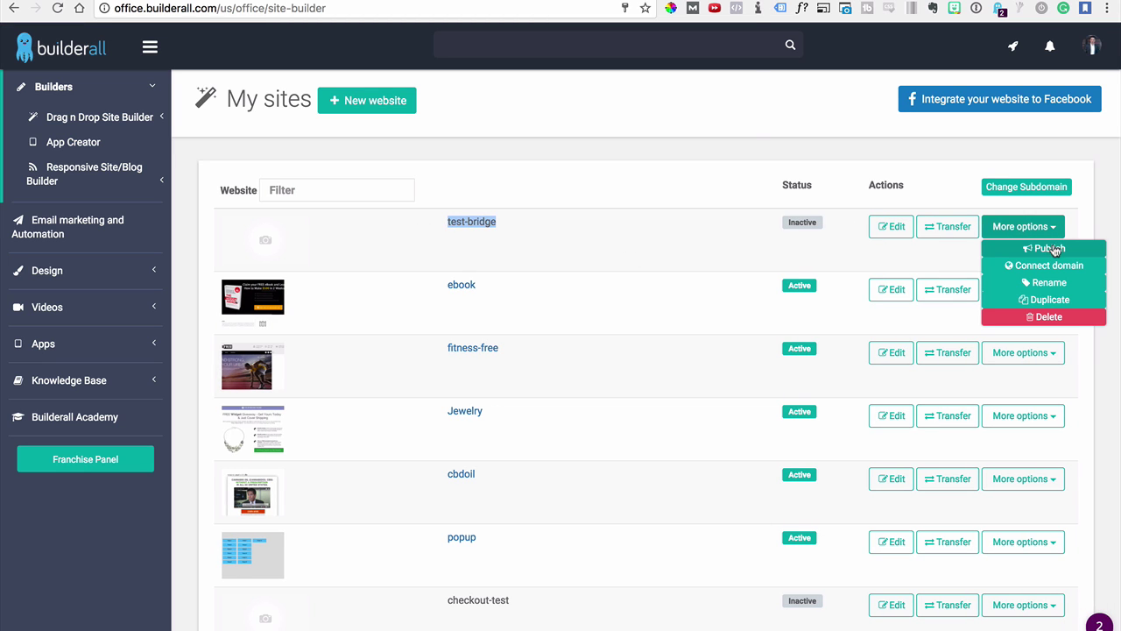
left_click(1050, 249)
left_click(719, 100)
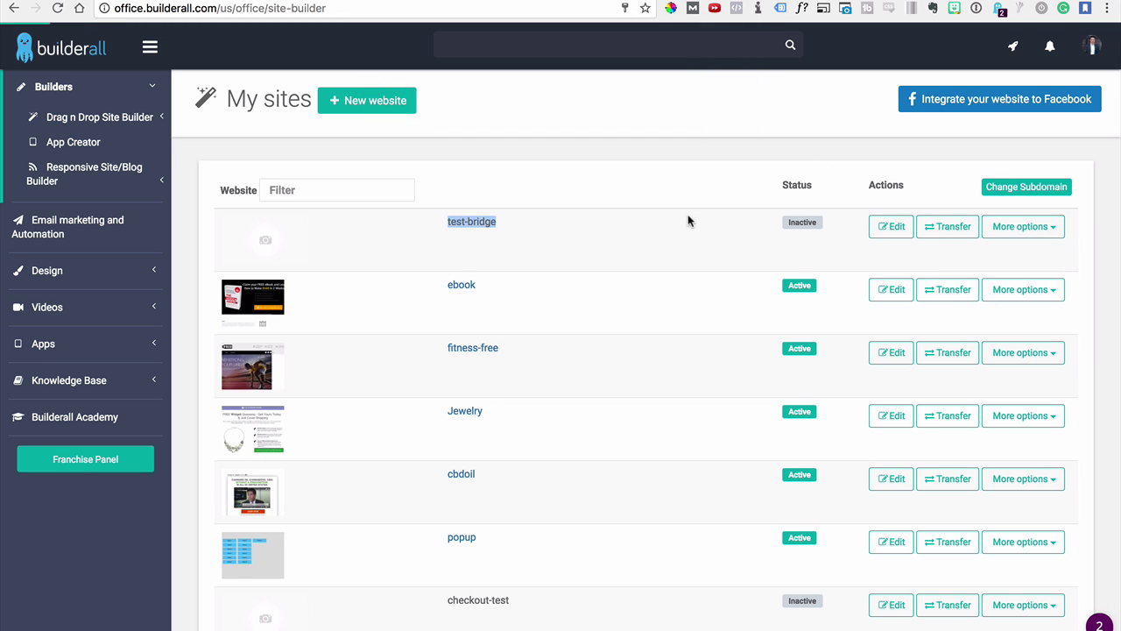
View the live test-bridge opt-in page, then return to the sites list.
left_click(482, 226)
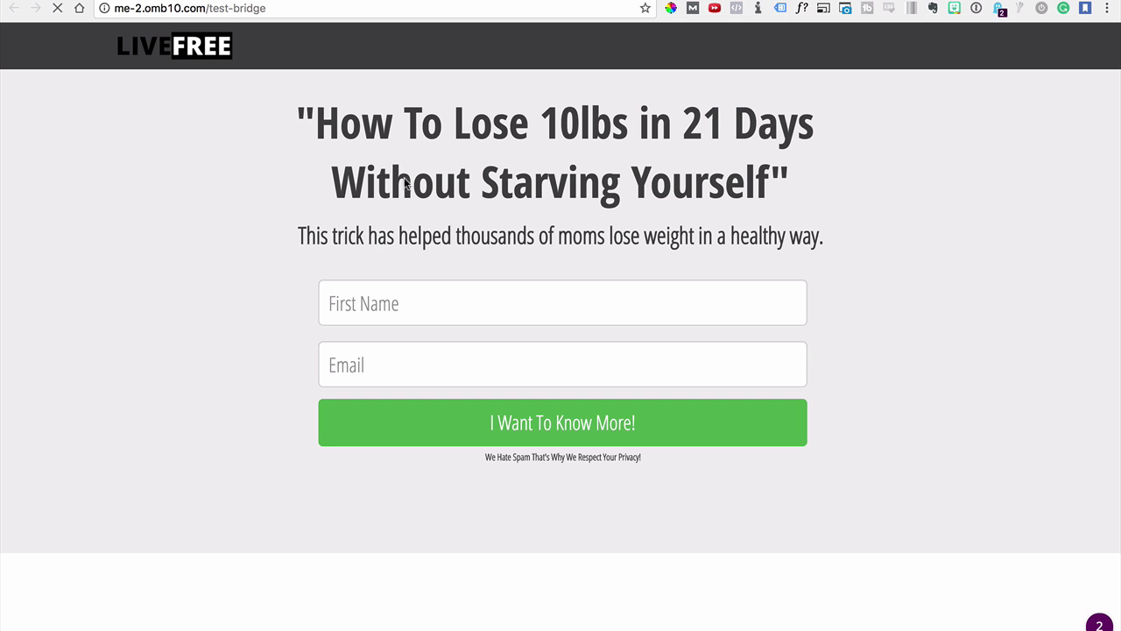
left_click(287, 9)
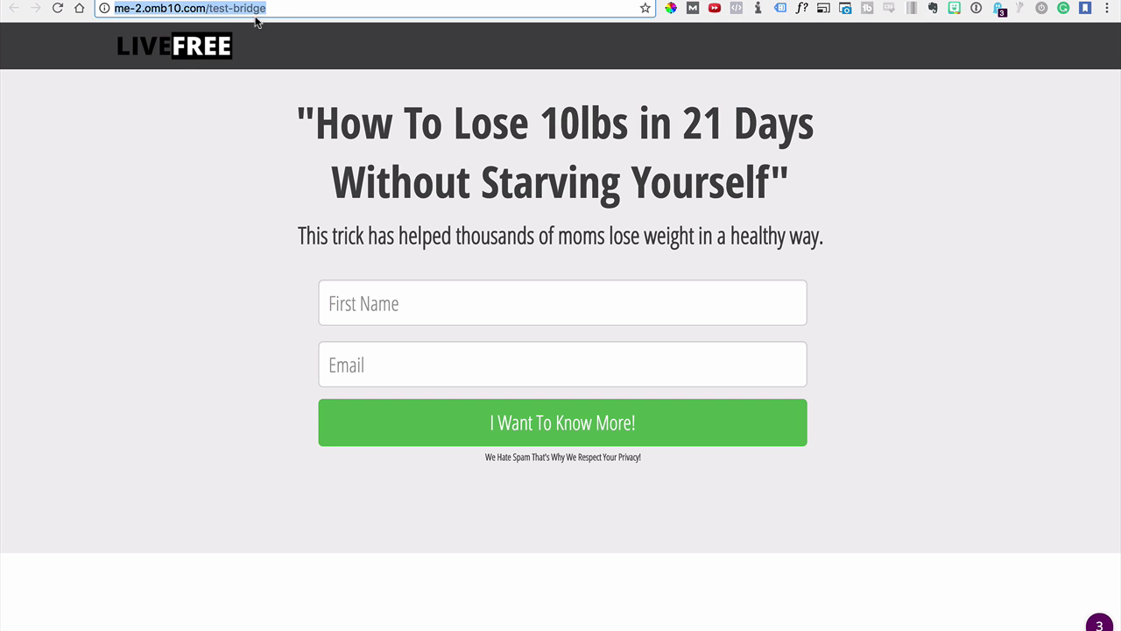
key("ctrl+w")
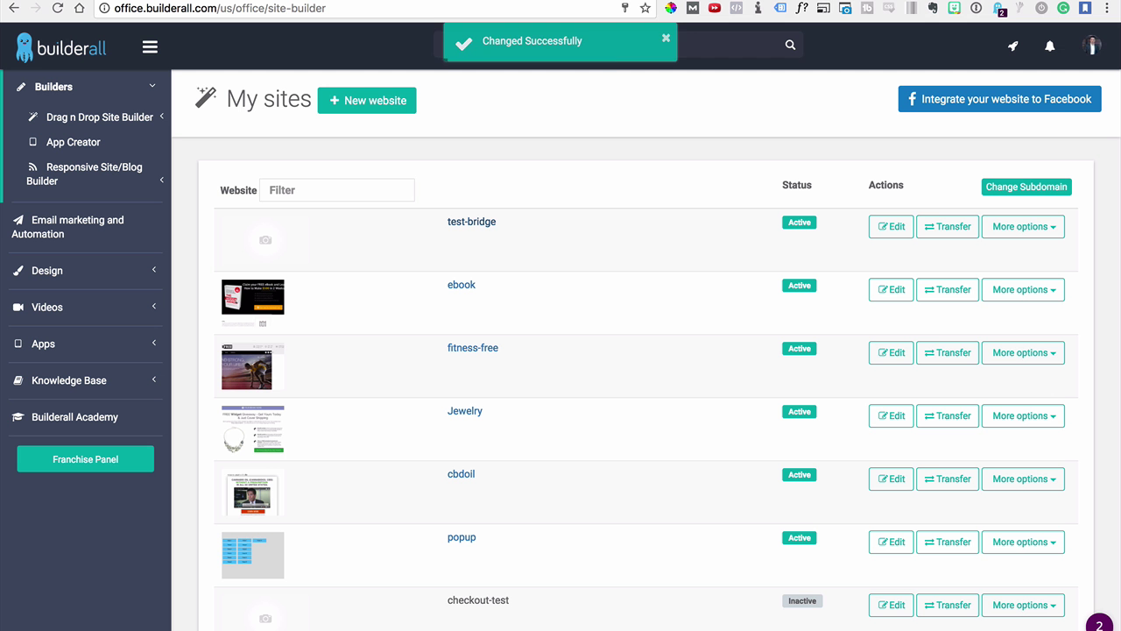
triple_click(518, 224)
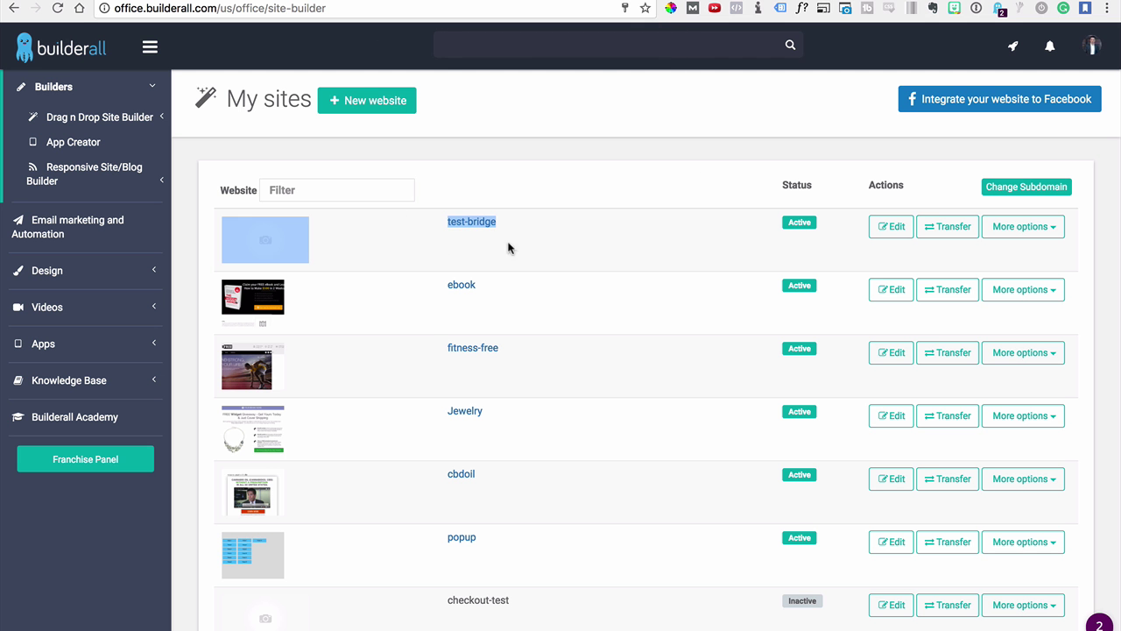
left_click(1039, 232)
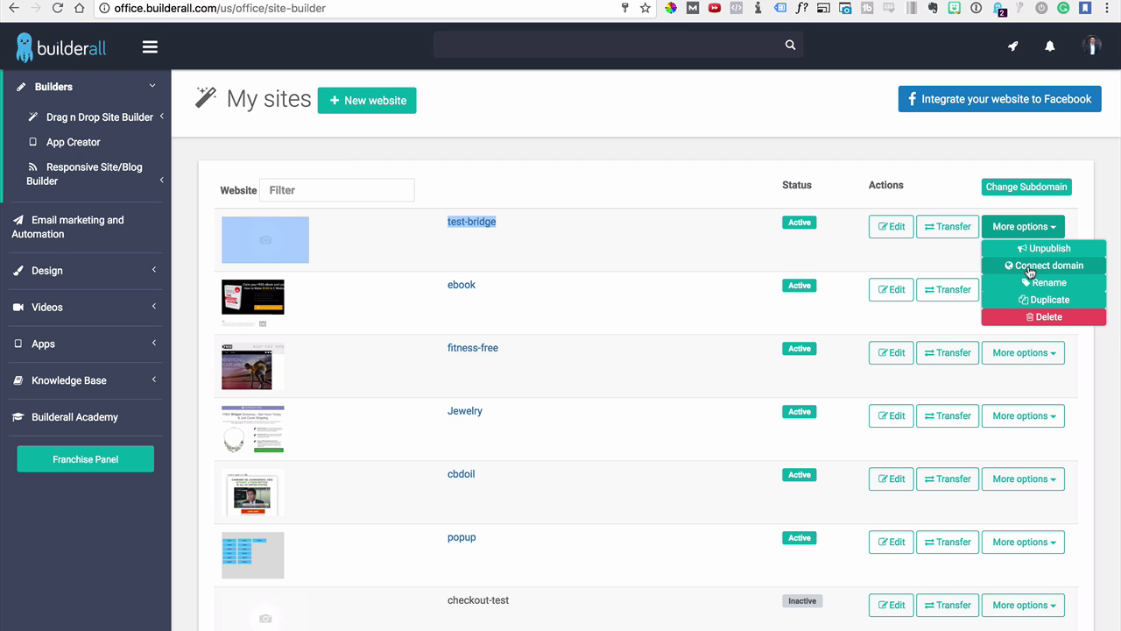
left_click(613, 219)
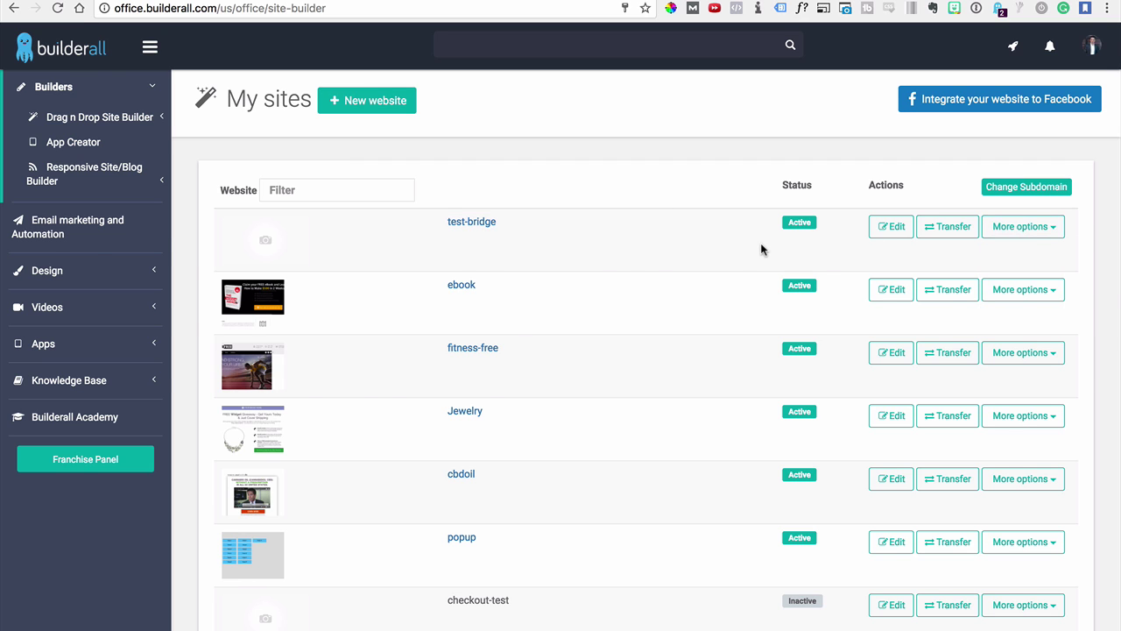